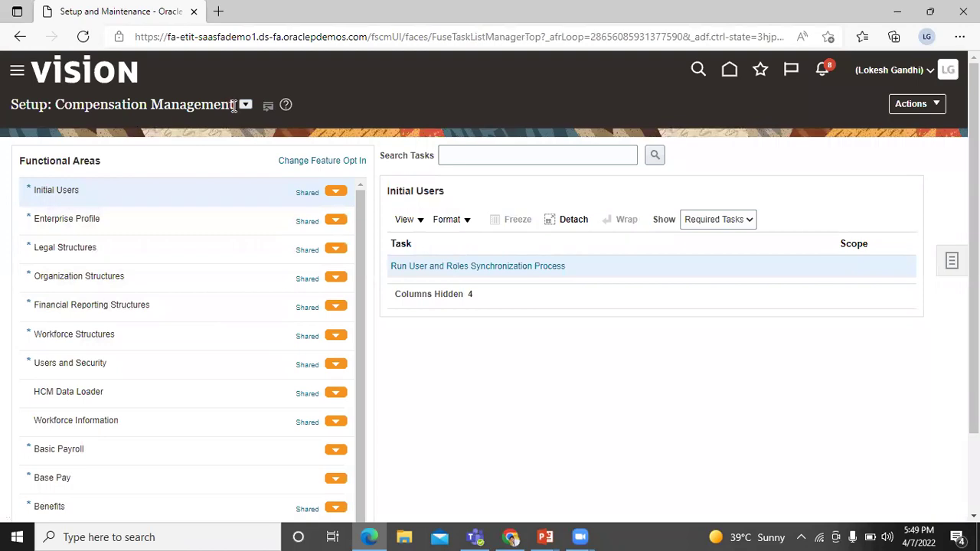
Switch the setup offering to Sales and open the Manage Product Groups task under Sales Catalog and Products
left_click(245, 104)
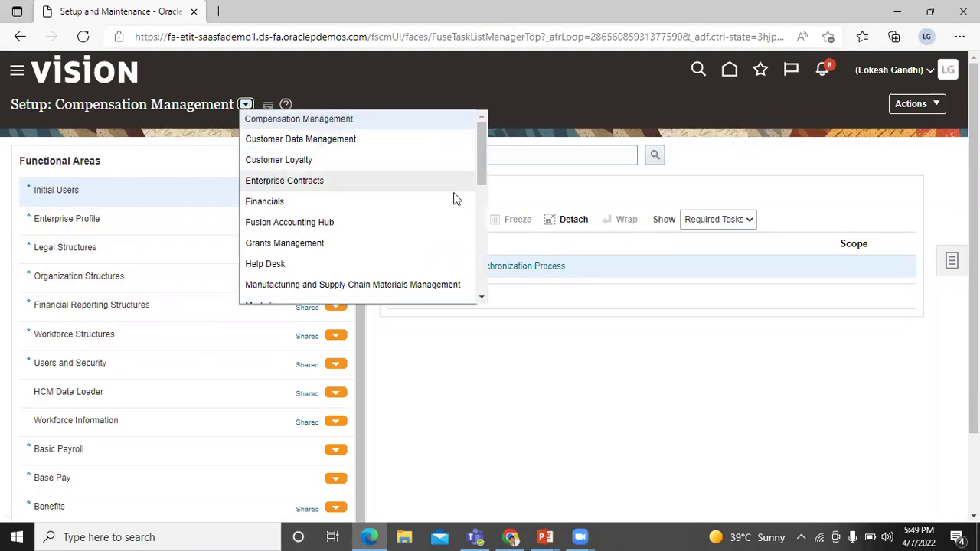
left_click_drag(481, 182, 481, 269)
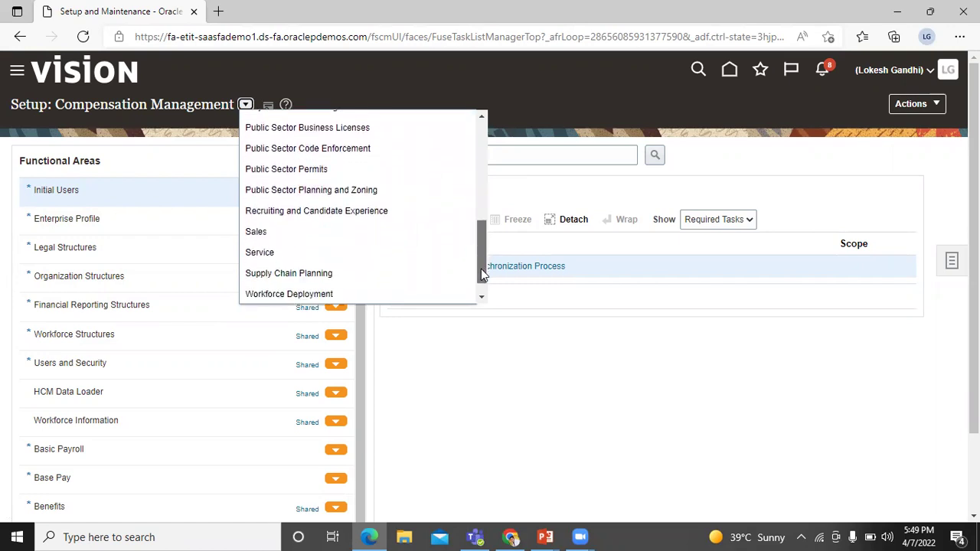
left_click(345, 230)
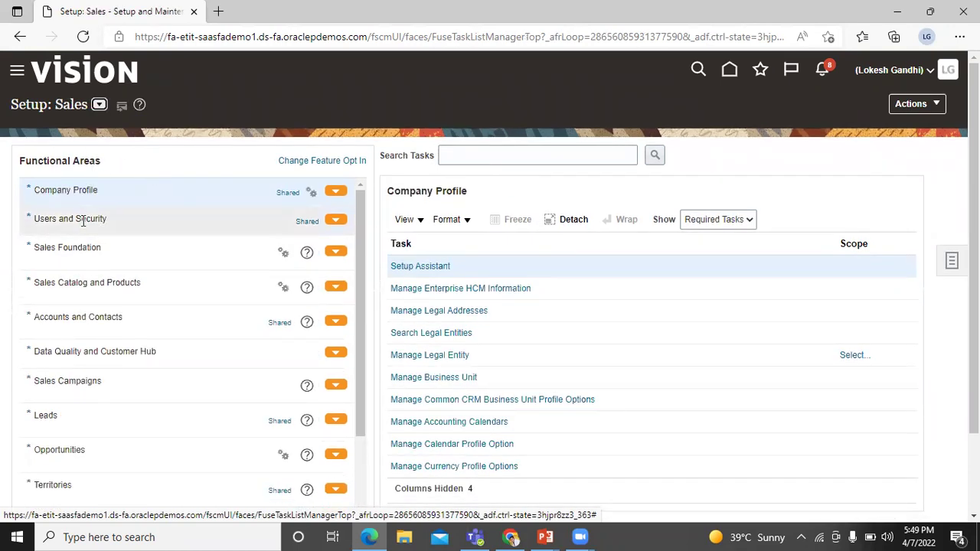
left_click(102, 290)
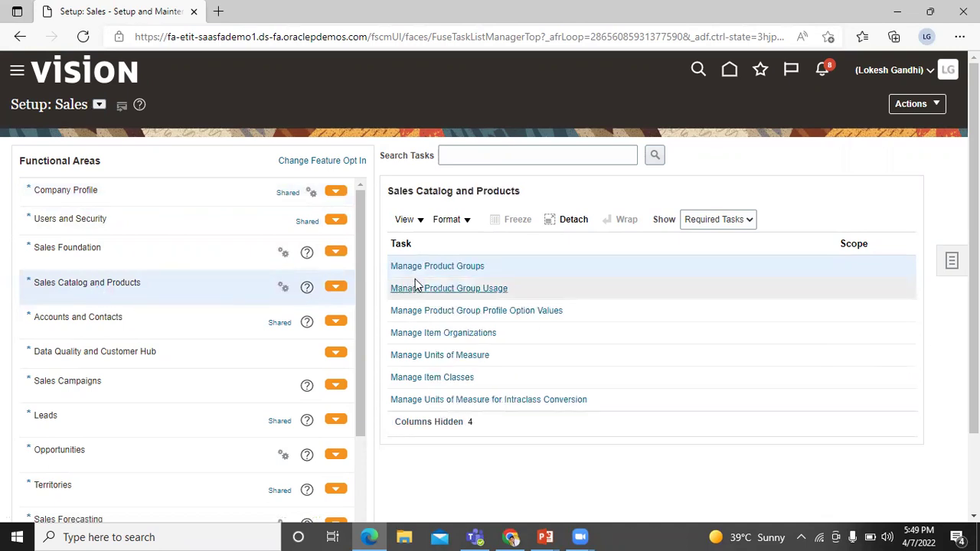
left_click(426, 268)
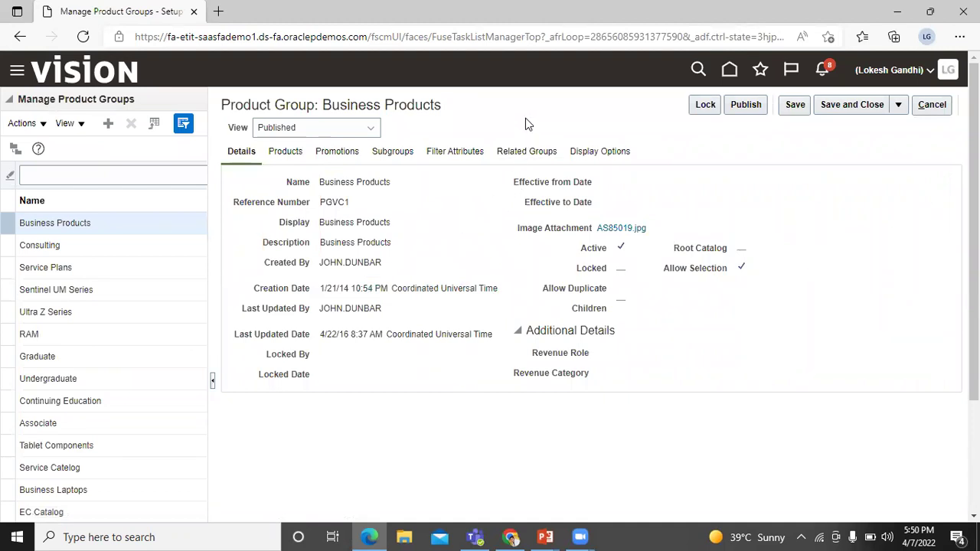
Start a new product group with the name BISP_Catalog and the display name BISP Catalog
left_click(108, 125)
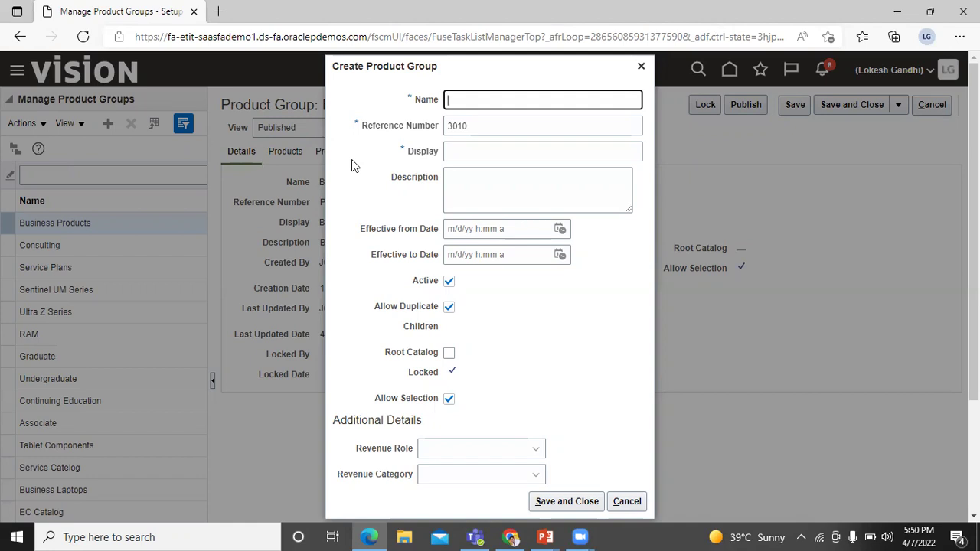
type("BISP_Catalog")
left_click(481, 146)
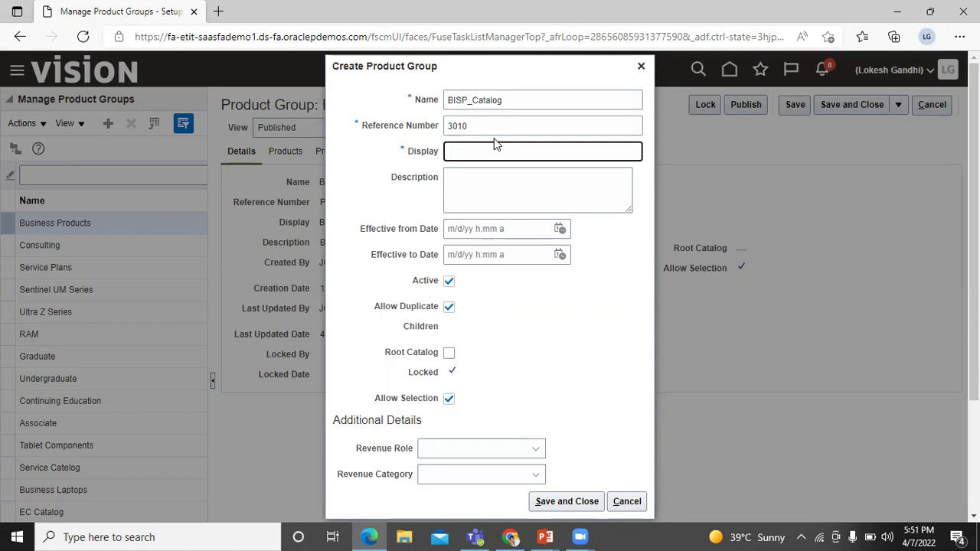
type("BISP Catalog")
left_click(529, 183)
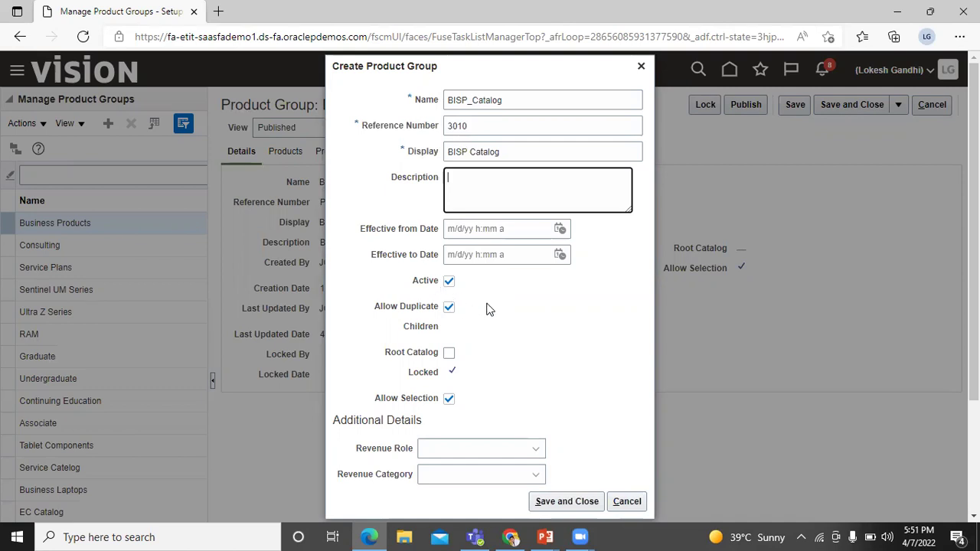
Set the product group's effective dates from 4/7/22 12:20 PM to 4/30/22 12:20 PM
left_click(560, 230)
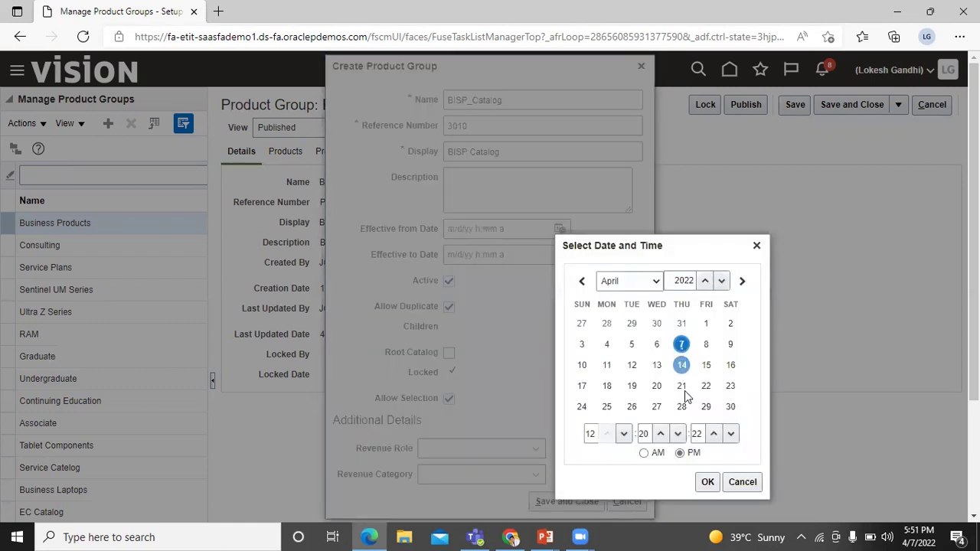
left_click(708, 481)
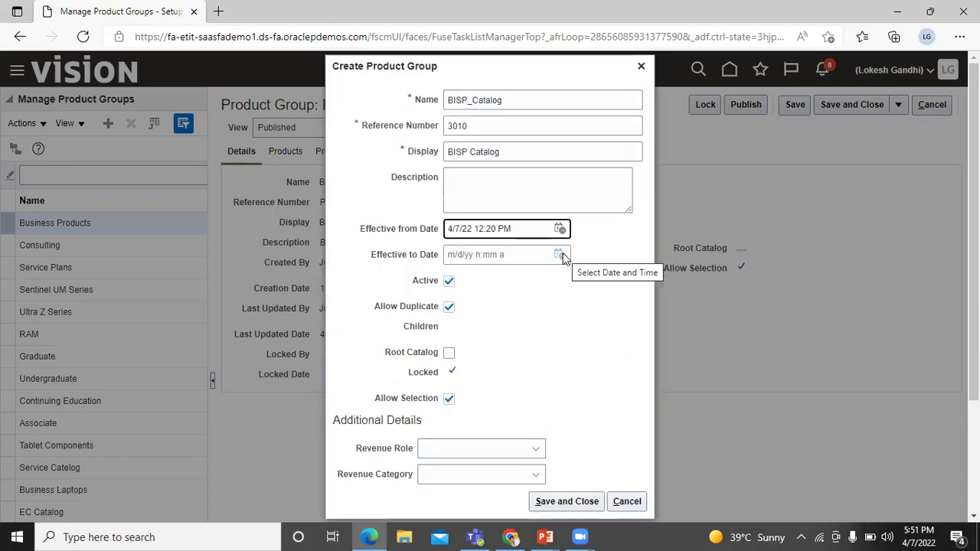
left_click(561, 255)
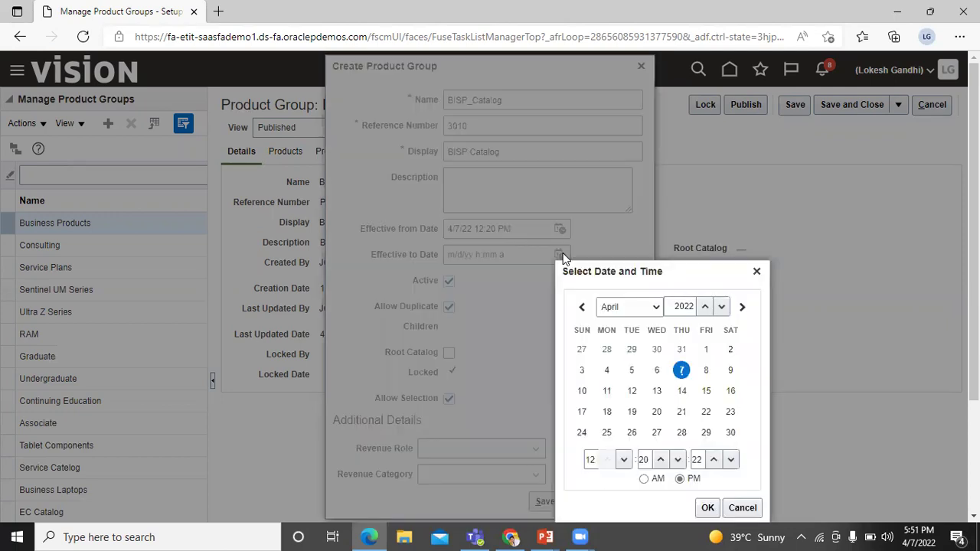
left_click(727, 432)
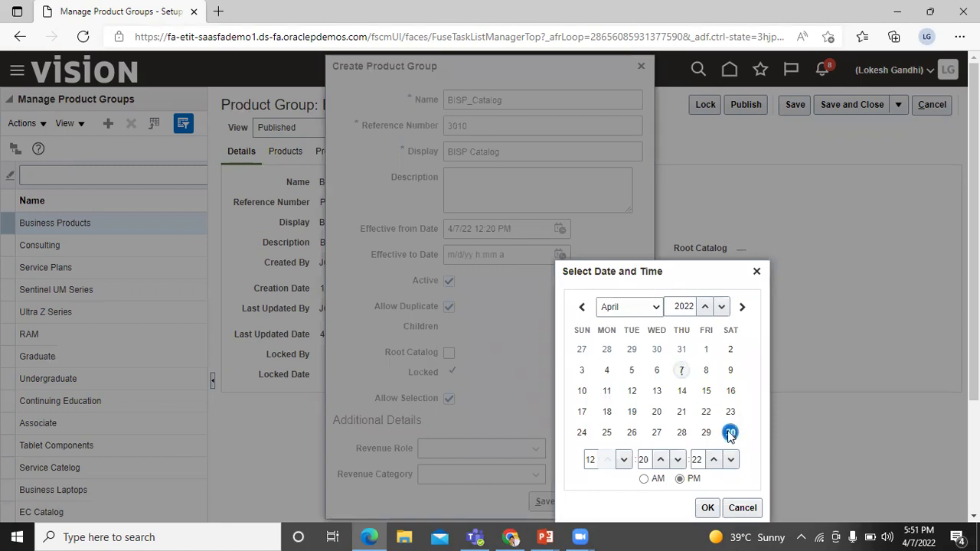
left_click(708, 508)
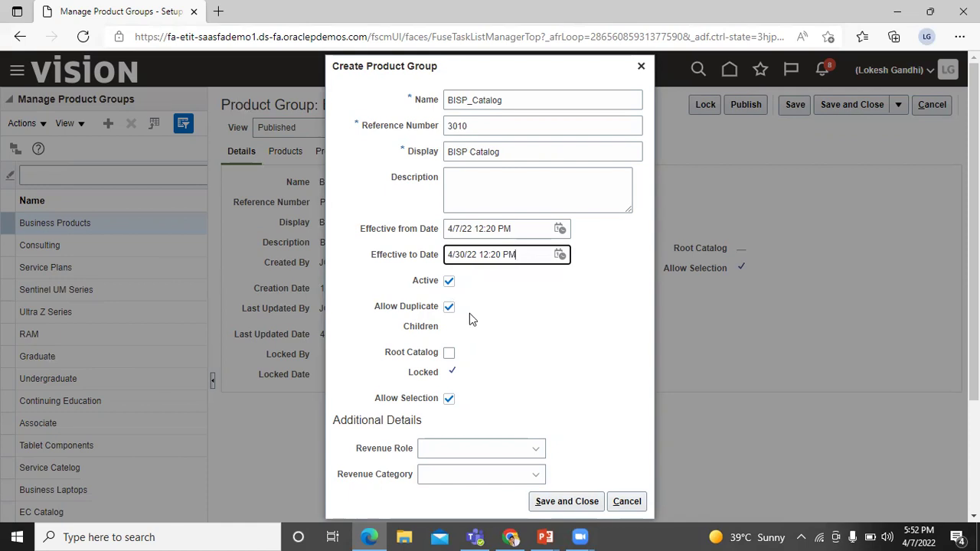
Disallow duplicate children, mark the new product group as a root catalog, and save it
left_click(449, 308)
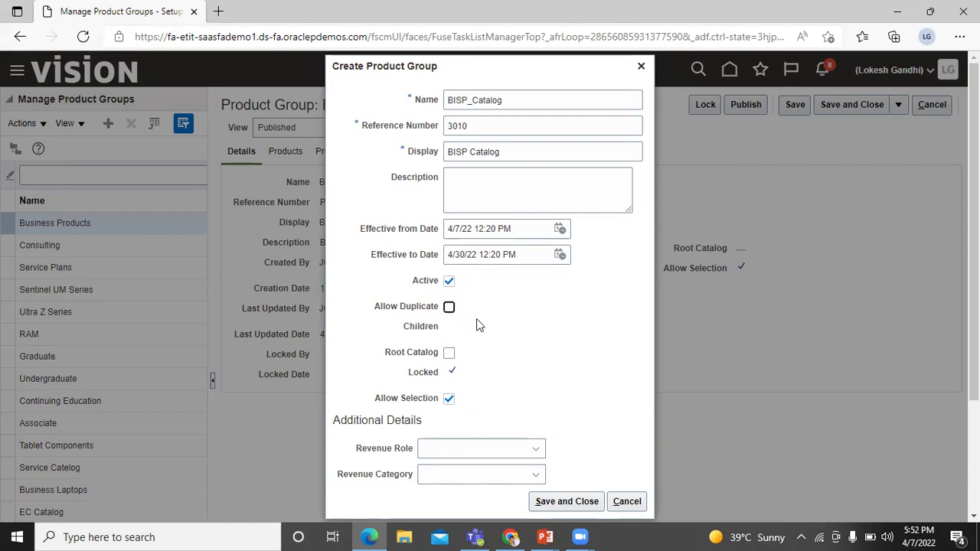
left_click(516, 356)
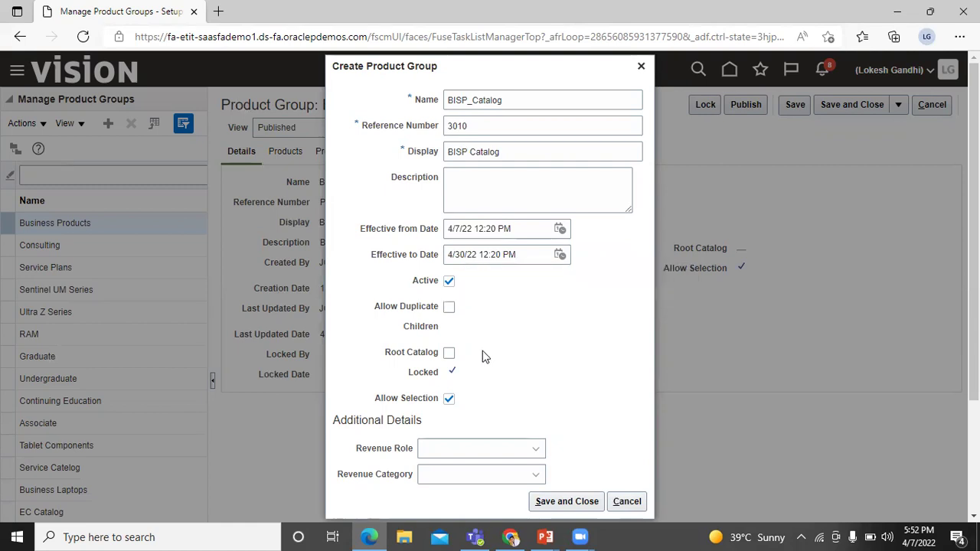
left_click(448, 355)
left_click(579, 501)
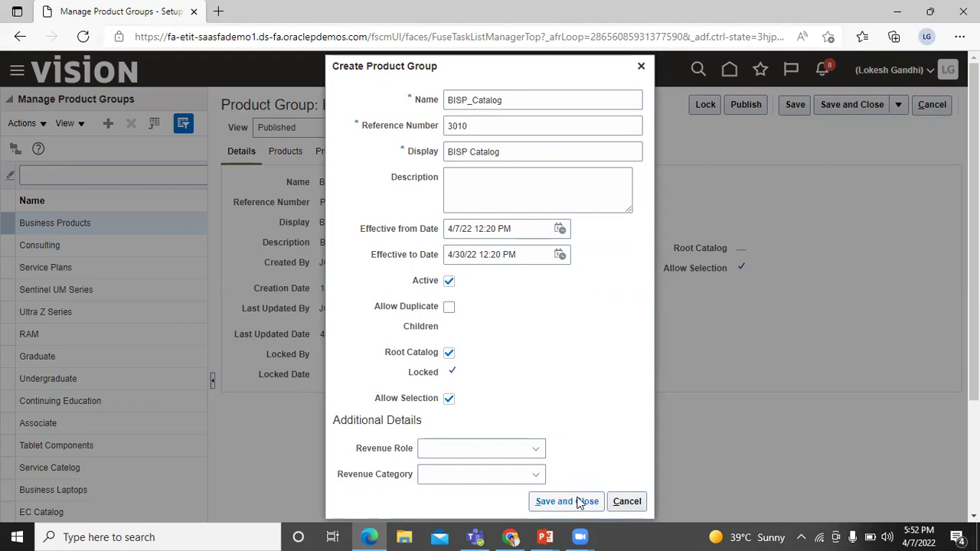
left_click(579, 501)
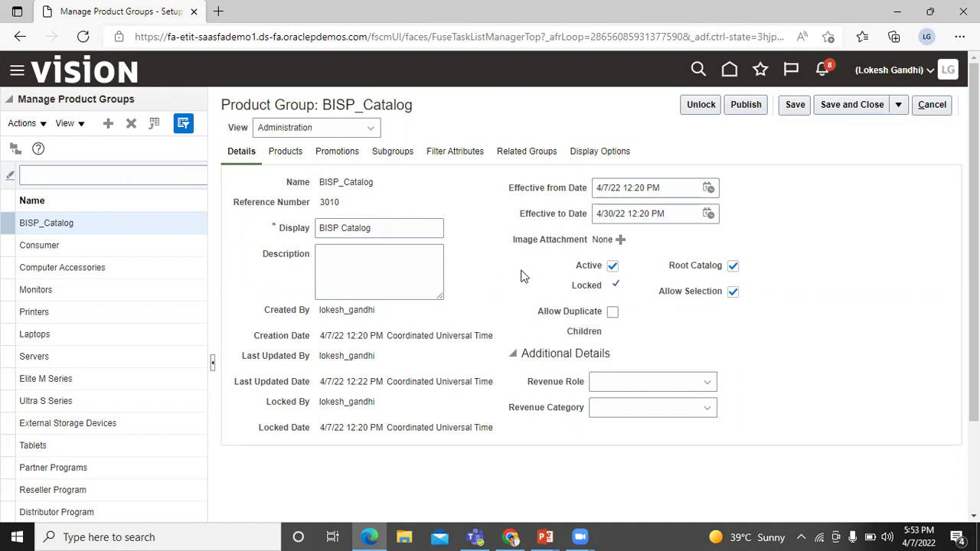
Create a subgroup of BISP_Catalog with name and display Sentinel Power Server 1000, marked as root catalog, and save it
left_click(395, 154)
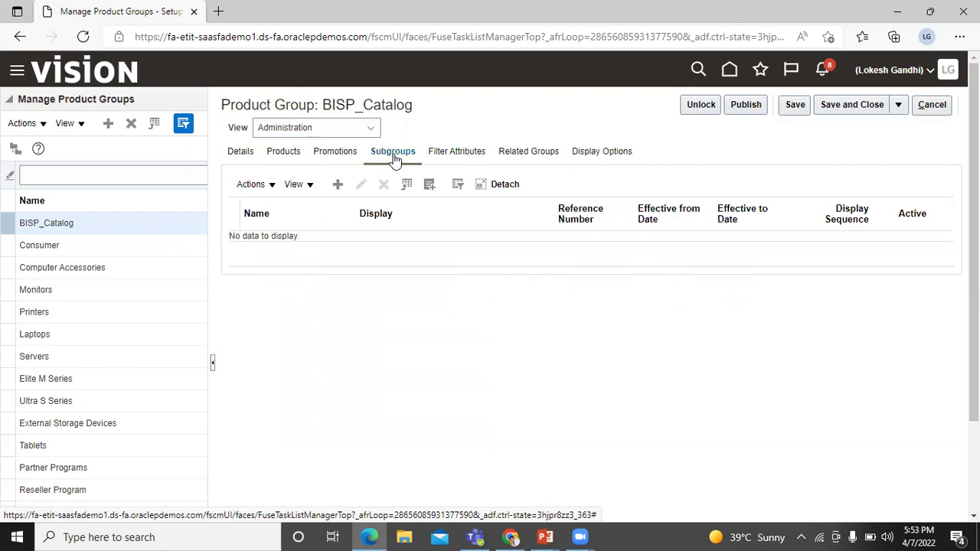
left_click(337, 187)
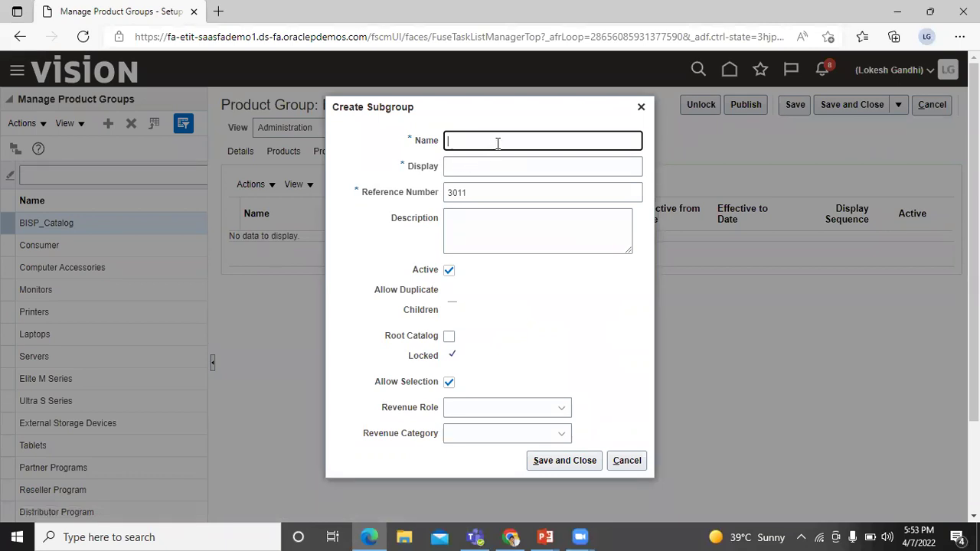
type("S")
type("entinel")
type("Power Server 1000")
left_click_drag(573, 146, 434, 141)
key("ctrl+c")
left_click(460, 173)
key("ctrl+v")
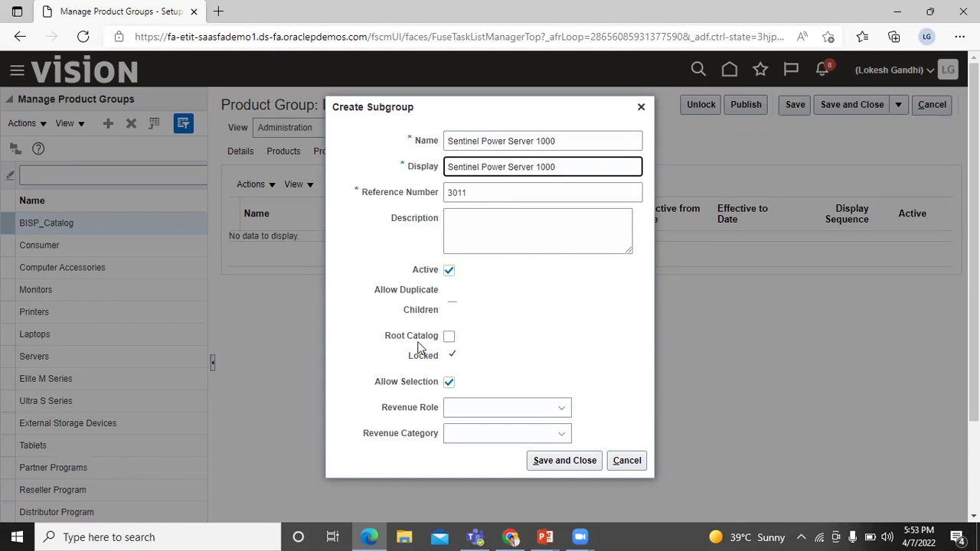
left_click(449, 338)
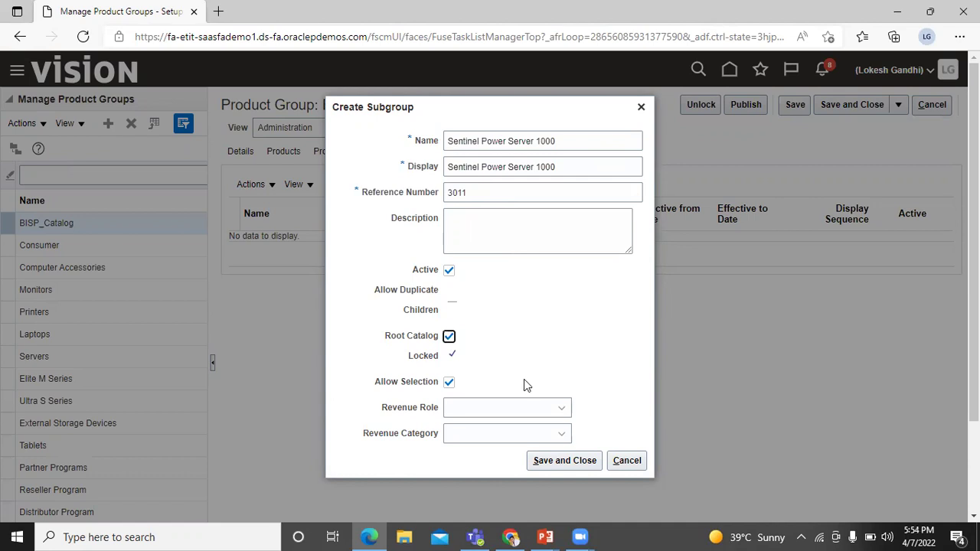
left_click(557, 462)
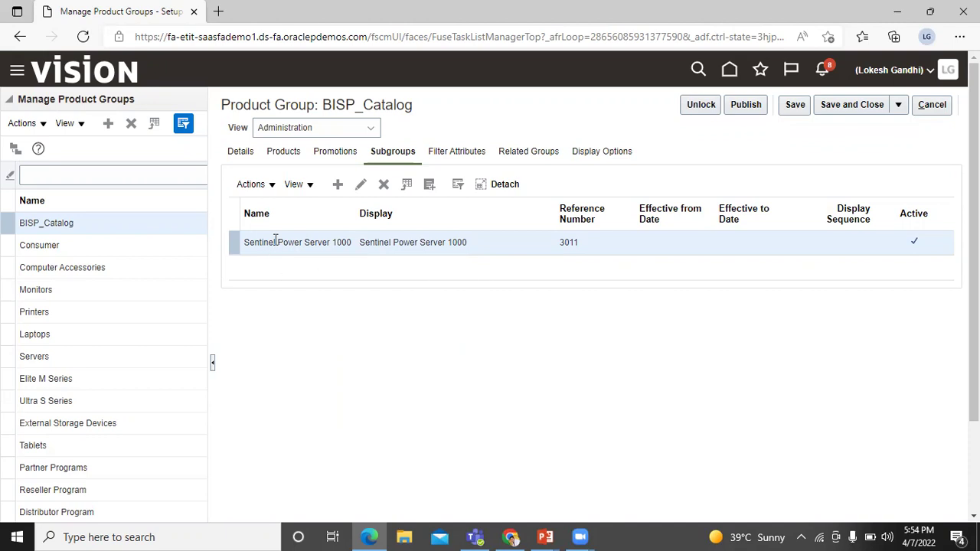
Add a second BISP_Catalog subgroup with name and display Sentinel Power Server 3000, marked as root catalog, and save it
left_click(337, 186)
left_click(485, 139)
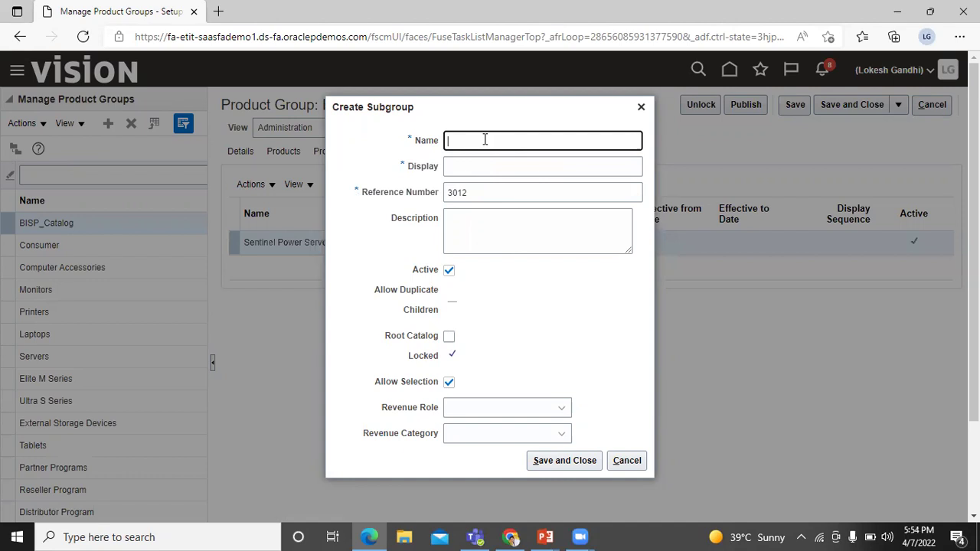
type("Sentinel Power Server 3000")
left_click_drag(557, 140, 391, 152)
key("ctrl+c")
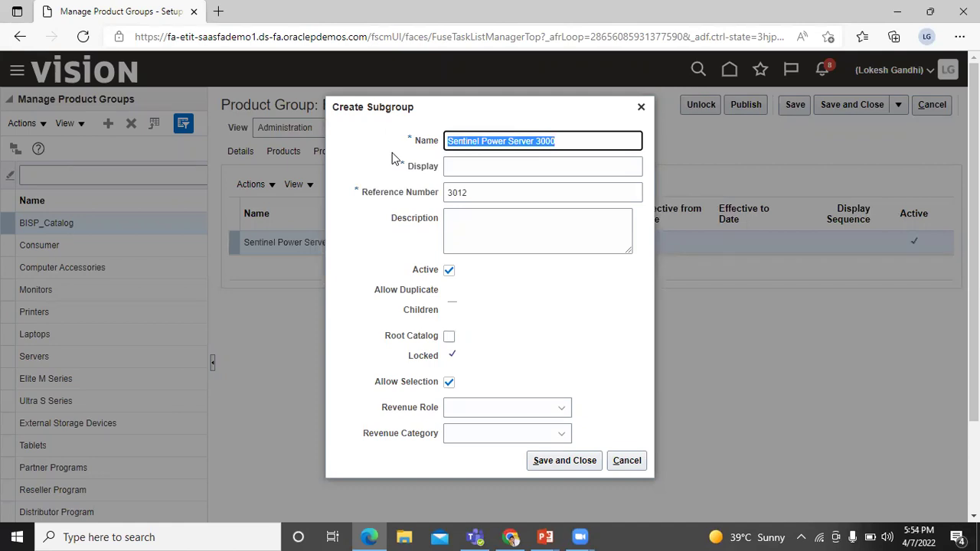
left_click(464, 166)
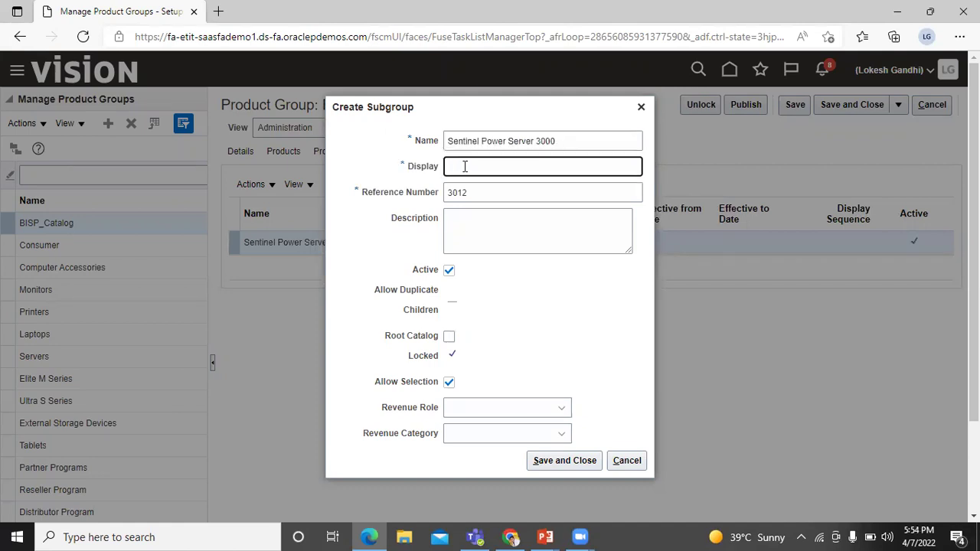
key("ctrl+v")
left_click(449, 338)
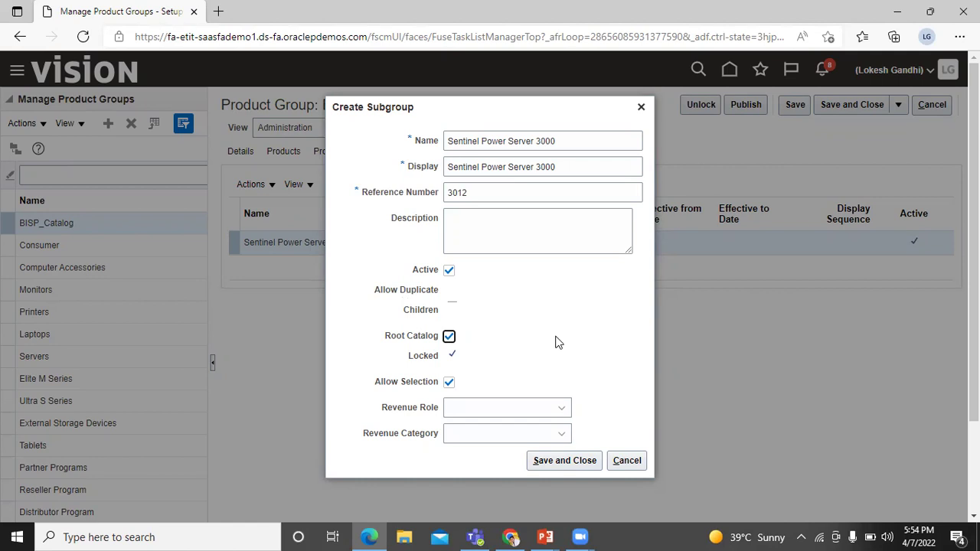
left_click(565, 460)
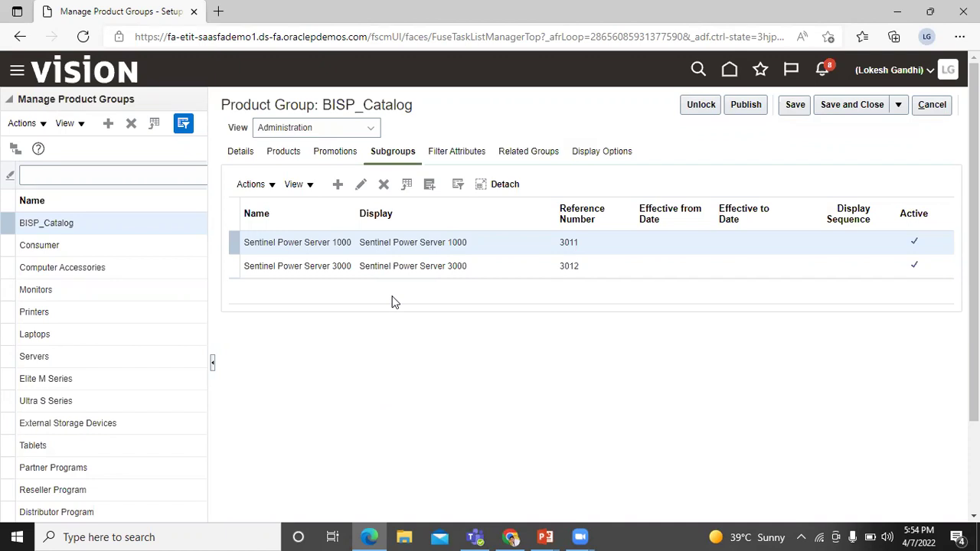
Show the product group hierarchy, expand BISP_Catalog, and open its Sentinel Power Server 1000 subgroup
left_click(14, 149)
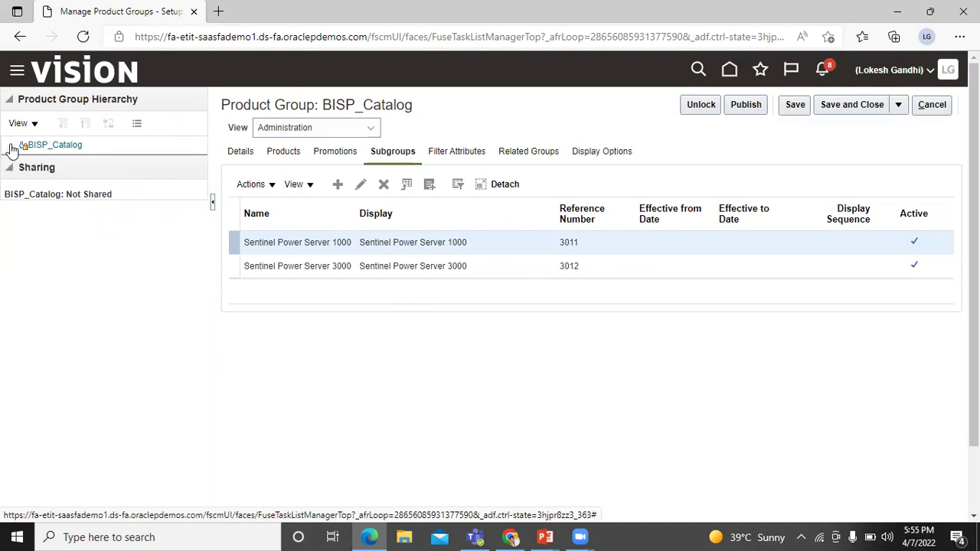
left_click(11, 147)
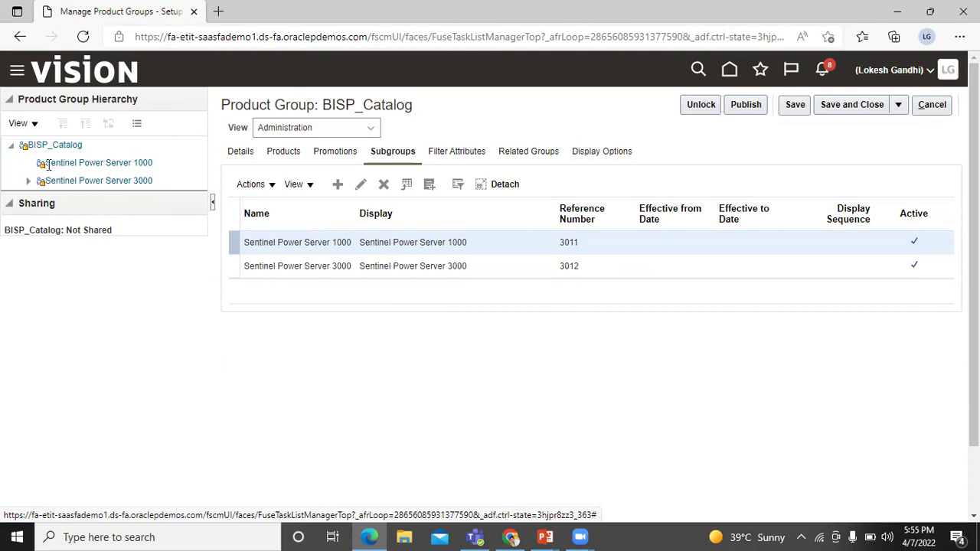
left_click(57, 163)
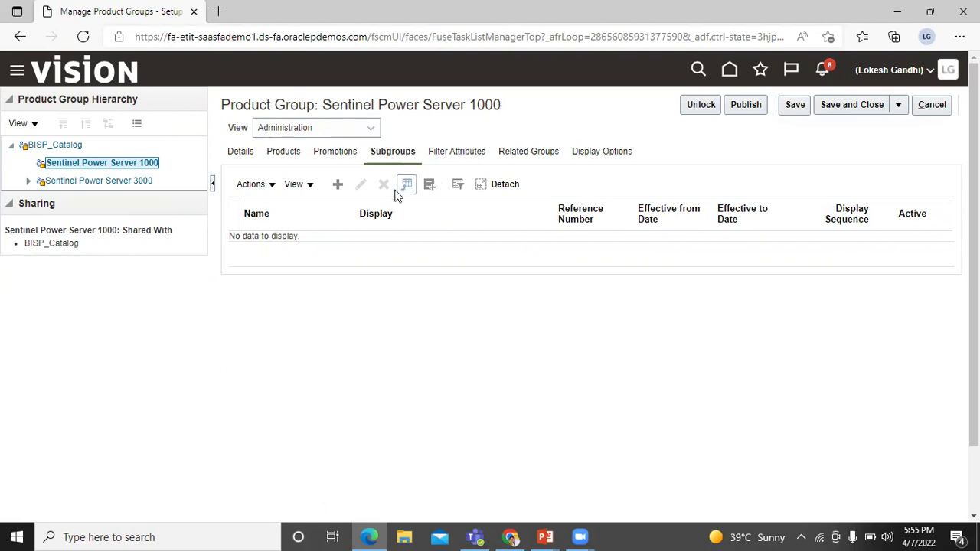
Create a subgroup under Sentinel Power Server 1000 with name and display Sentinel Power Server 1000A, marked as root catalog, and save it
left_click(338, 187)
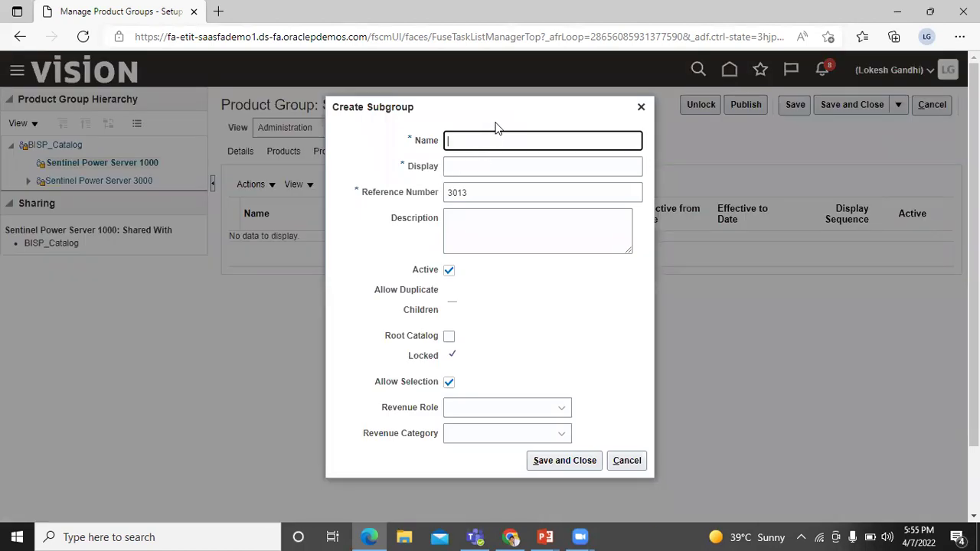
type("Sentinel Power Server 1000A")
left_click_drag(566, 141, 437, 140)
key("ctrl+c")
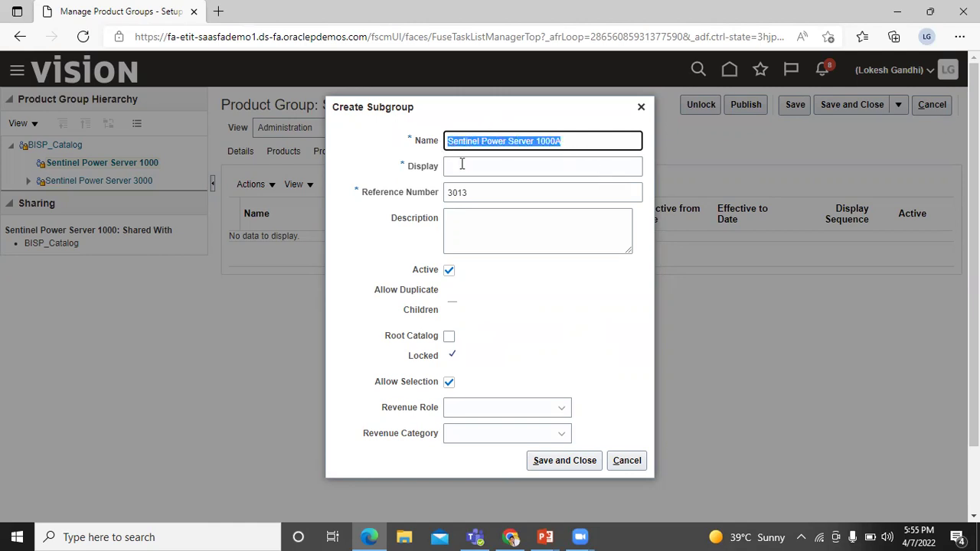
left_click(461, 165)
key("ctrl+v")
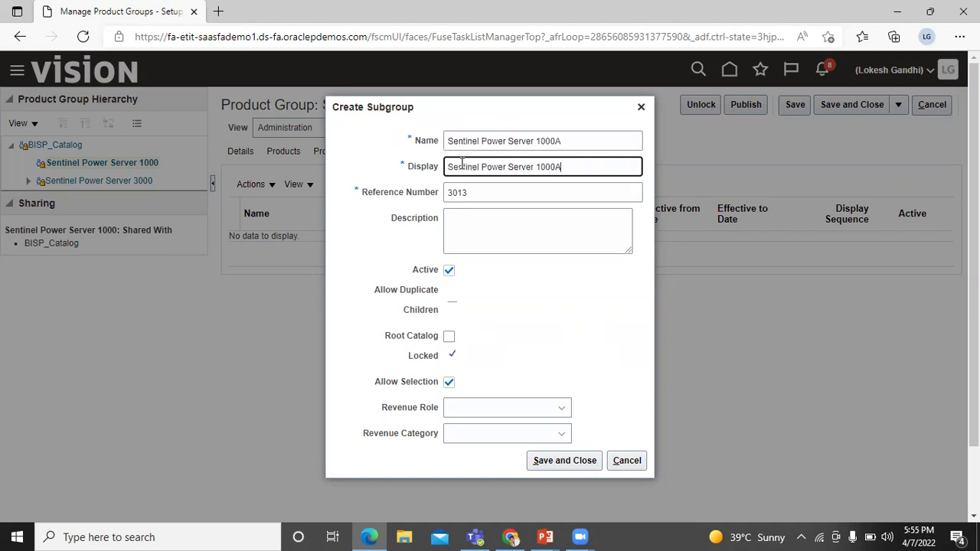
left_click(450, 338)
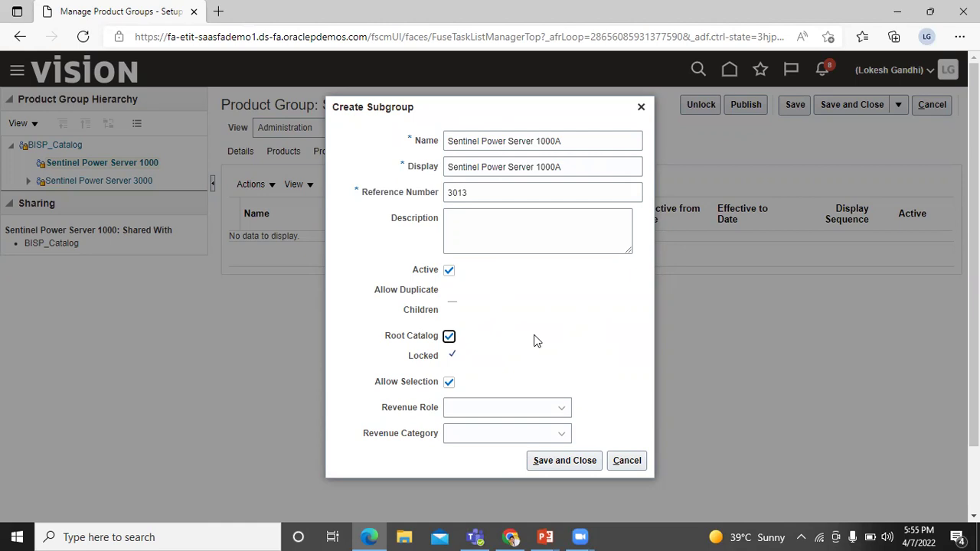
left_click(550, 461)
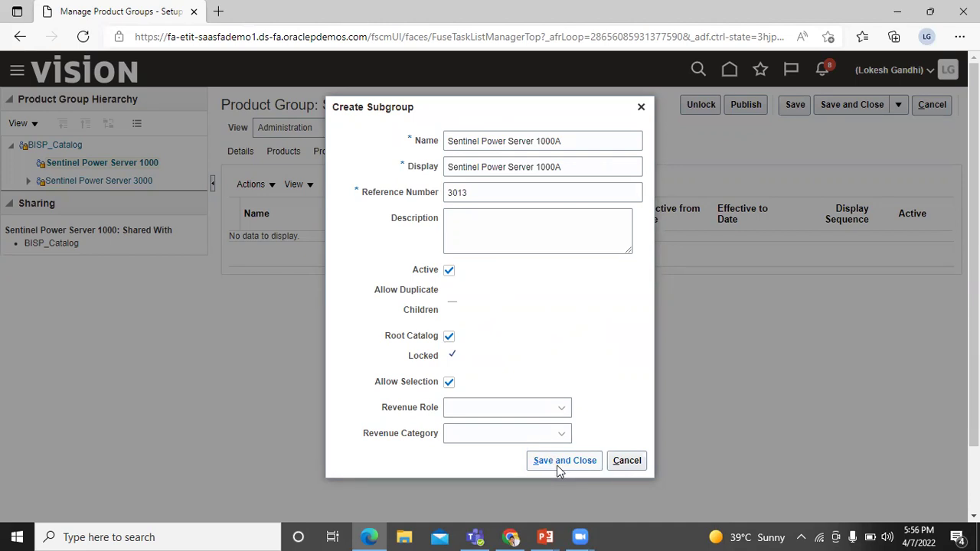
Save the Sentinel Power Server 1000A subgroup and expand Sentinel Power Server 1000 in the product group hierarchy
left_click(558, 468)
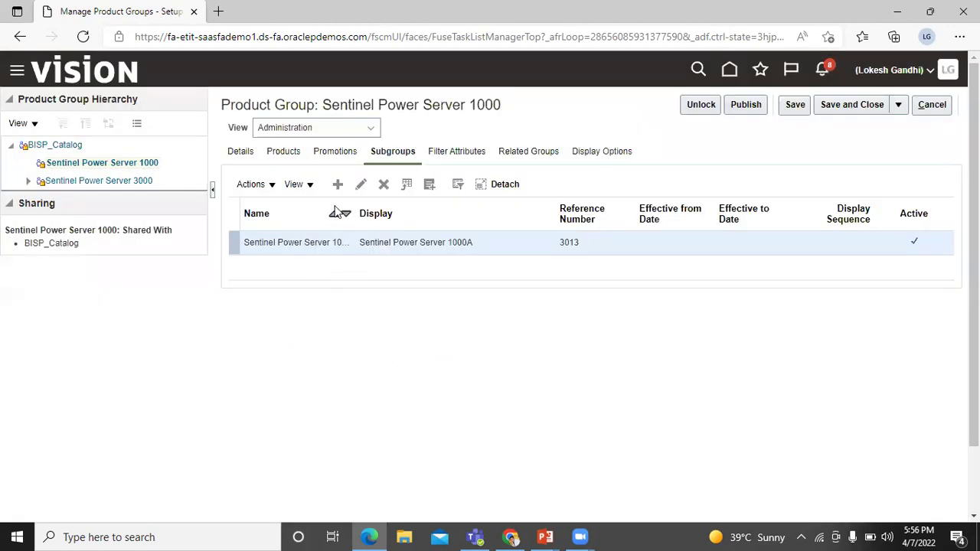
left_click_drag(357, 209, 372, 209)
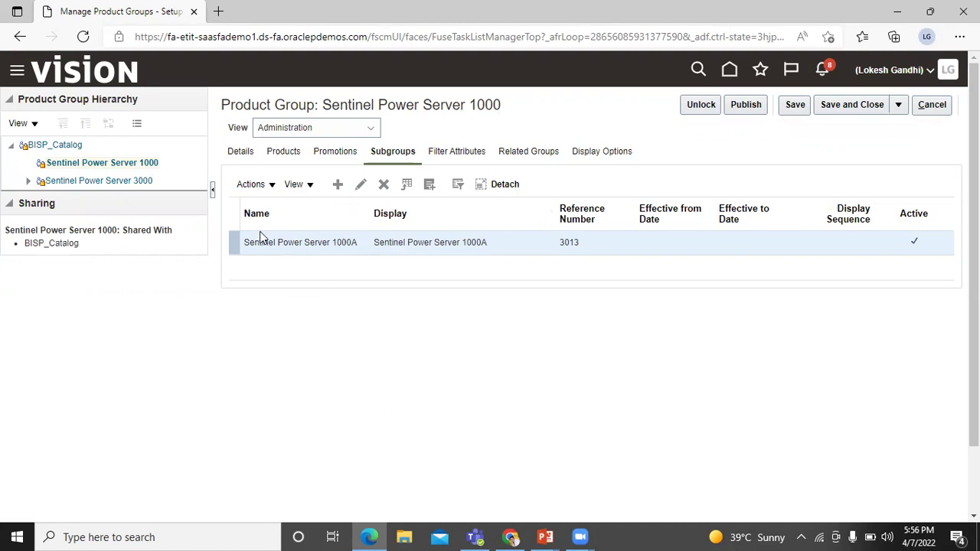
left_click(14, 150)
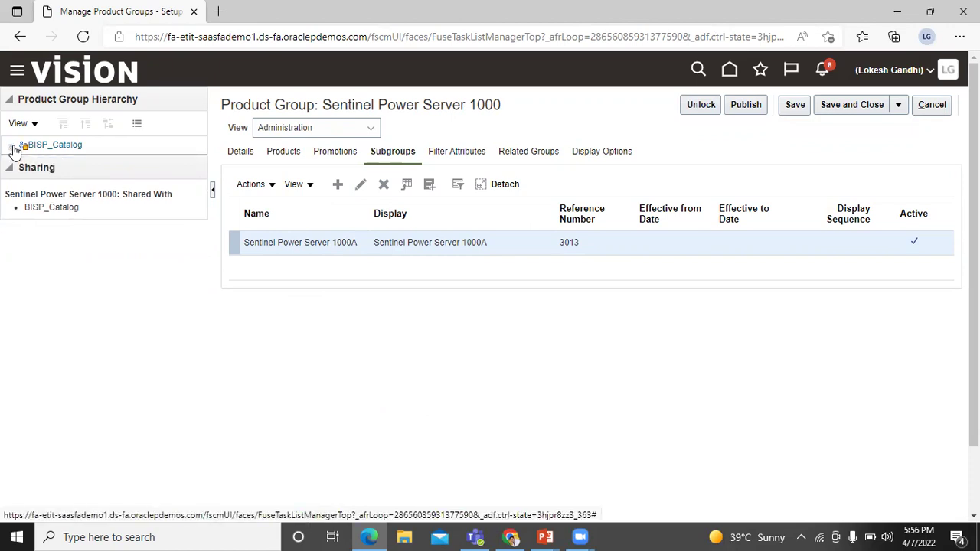
left_click(13, 148)
left_click(27, 162)
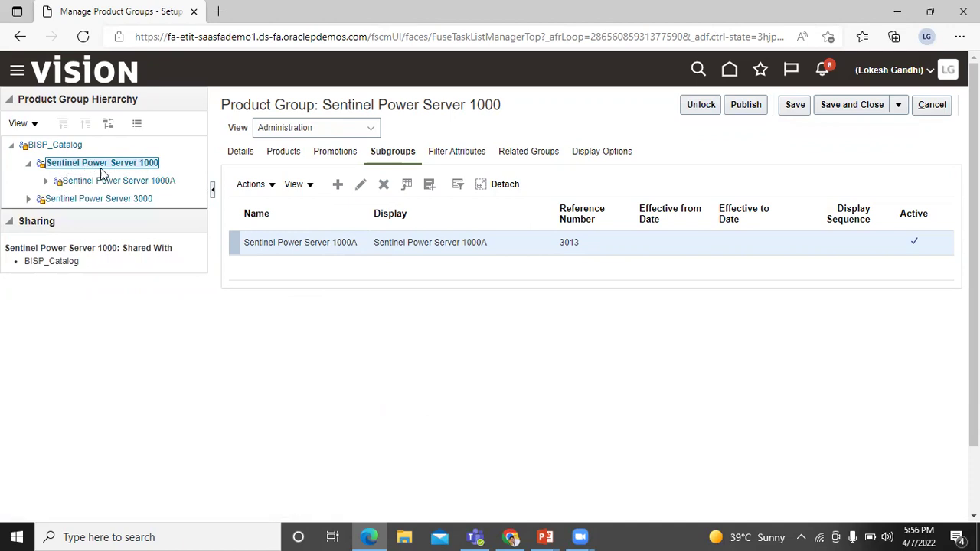
Create a subgroup under Sentinel Power Server 3000 with name and display Sentinel Power Server 3000A, marked as root catalog, and save it
left_click(55, 199)
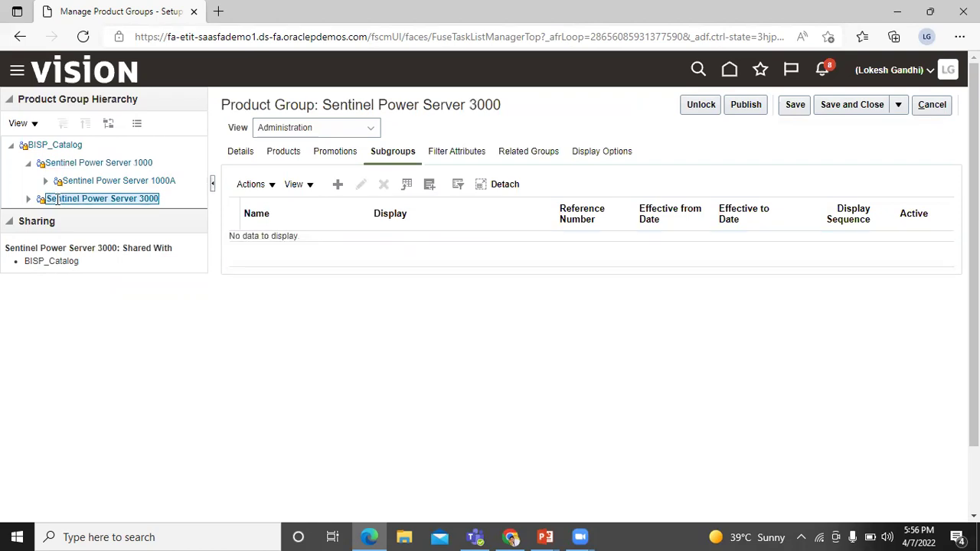
left_click(336, 185)
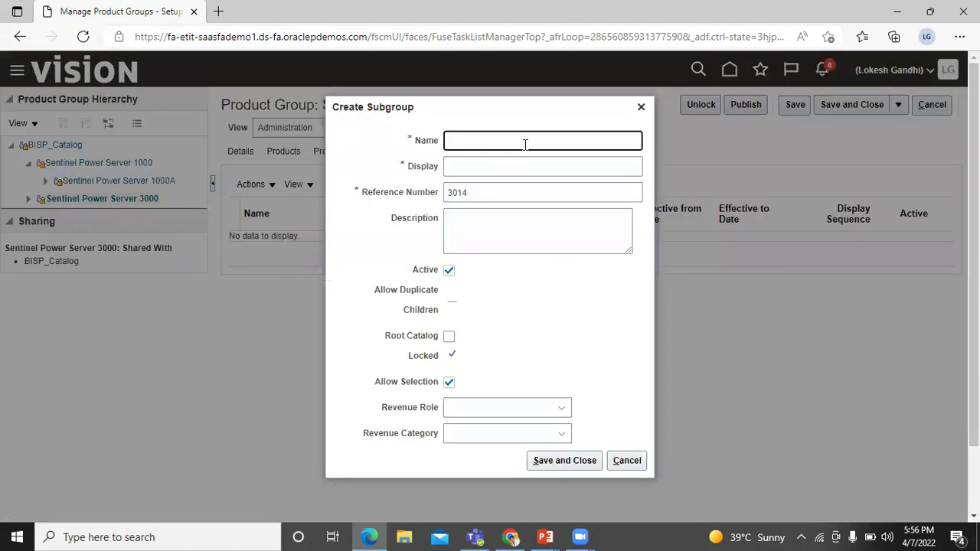
type("Sent")
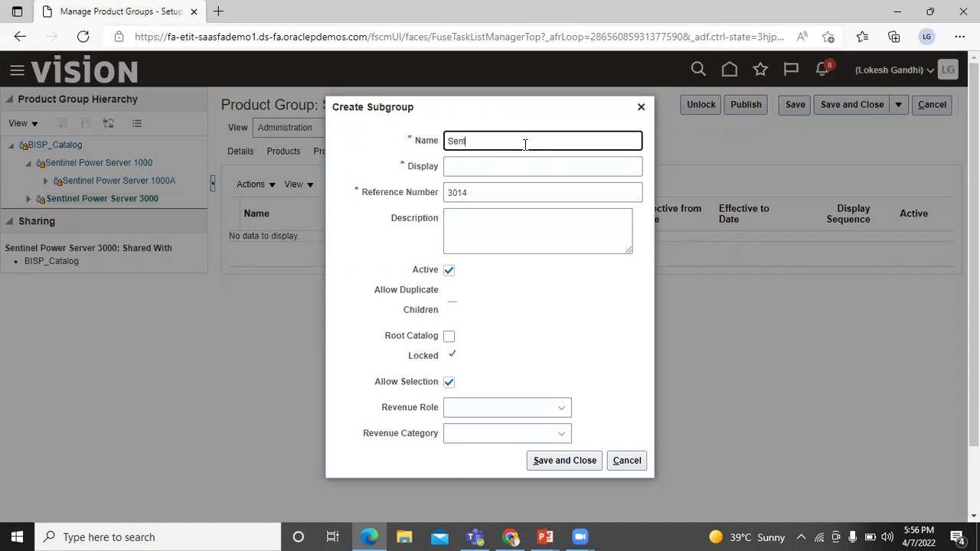
type("inel Power Server 3000A")
left_click_drag(590, 141, 409, 171)
key("ctrl+c")
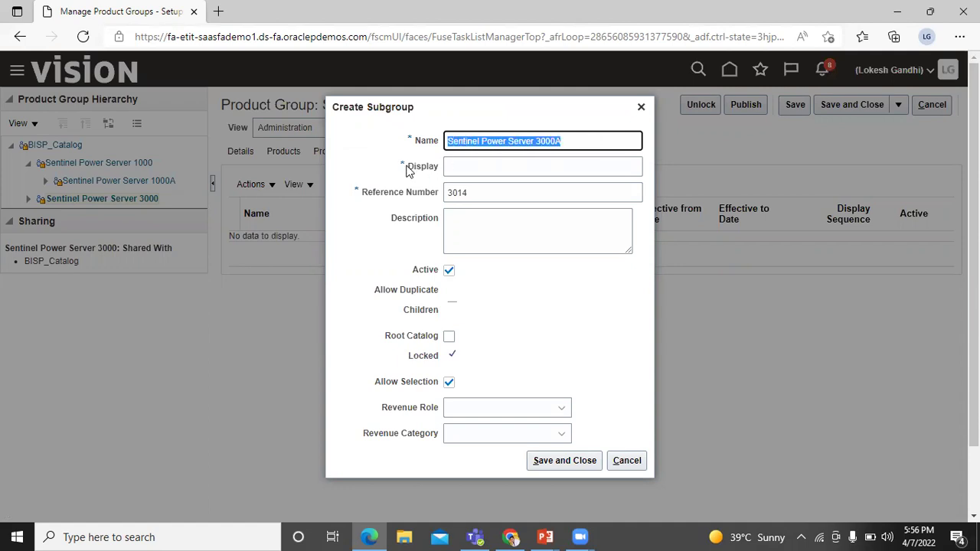
left_click(483, 168)
key("ctrl+v")
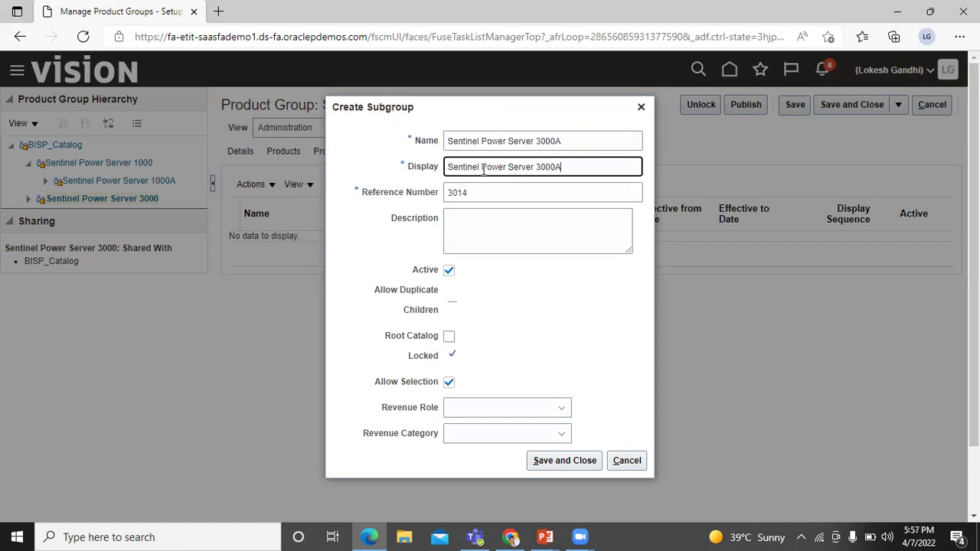
left_click(449, 337)
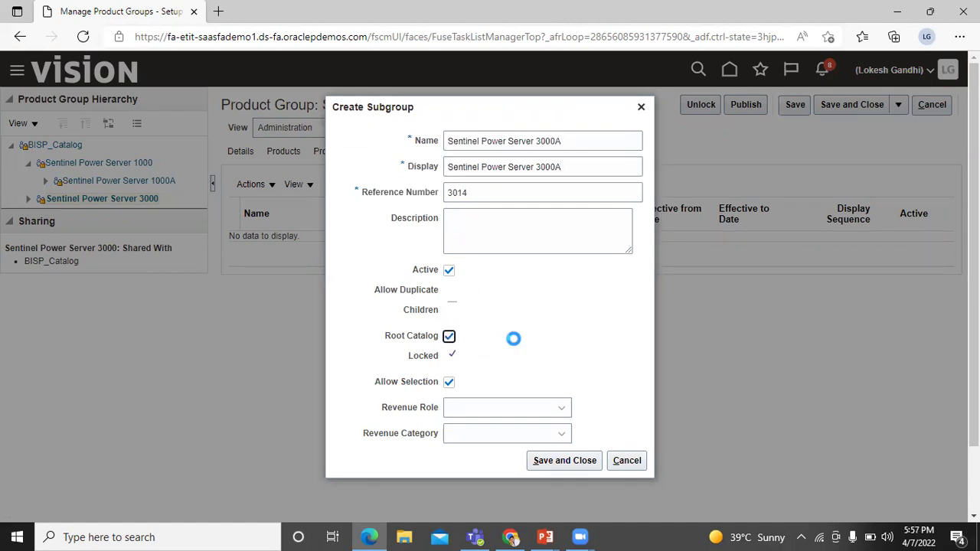
left_click(556, 462)
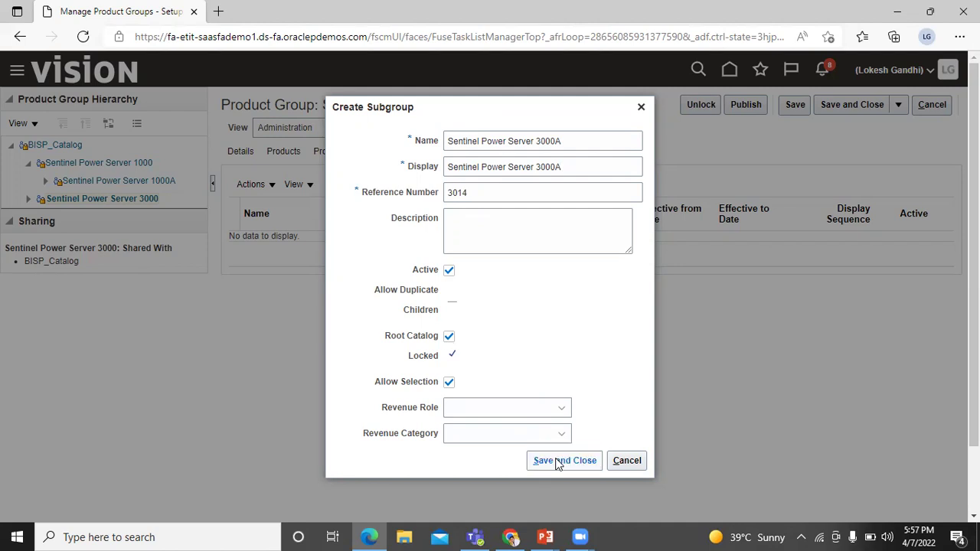
left_click(539, 463)
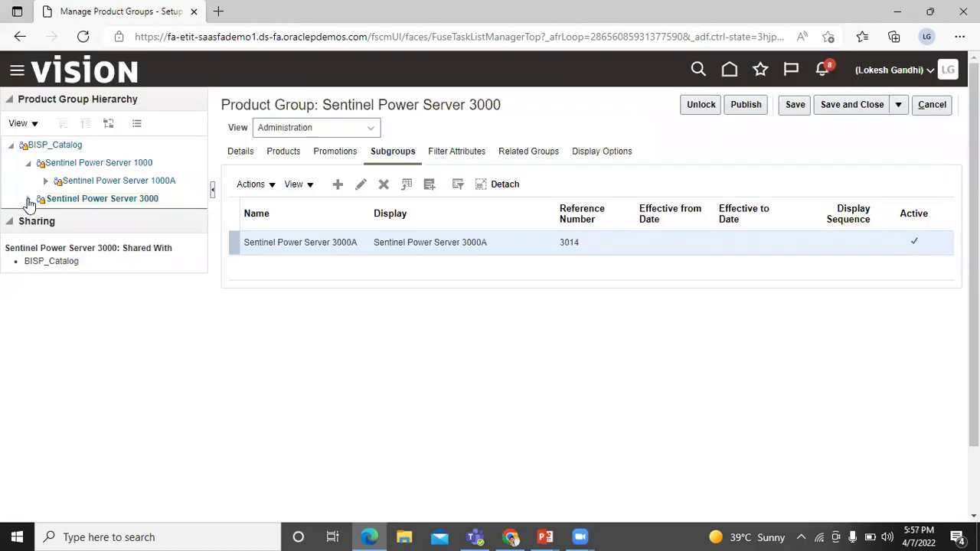
Expand Sentinel Power Server 3000, check the actions available for its products, and save and close the product group
left_click(28, 200)
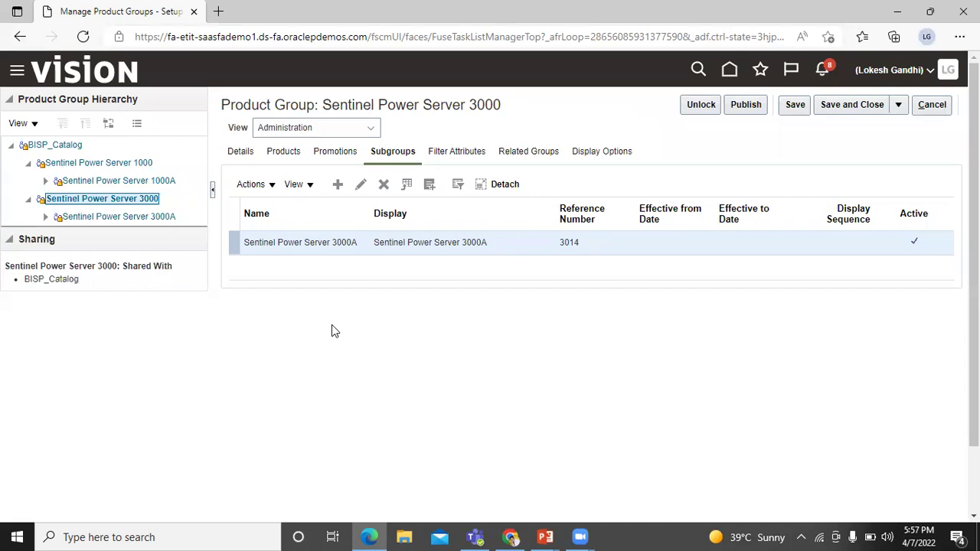
left_click(283, 152)
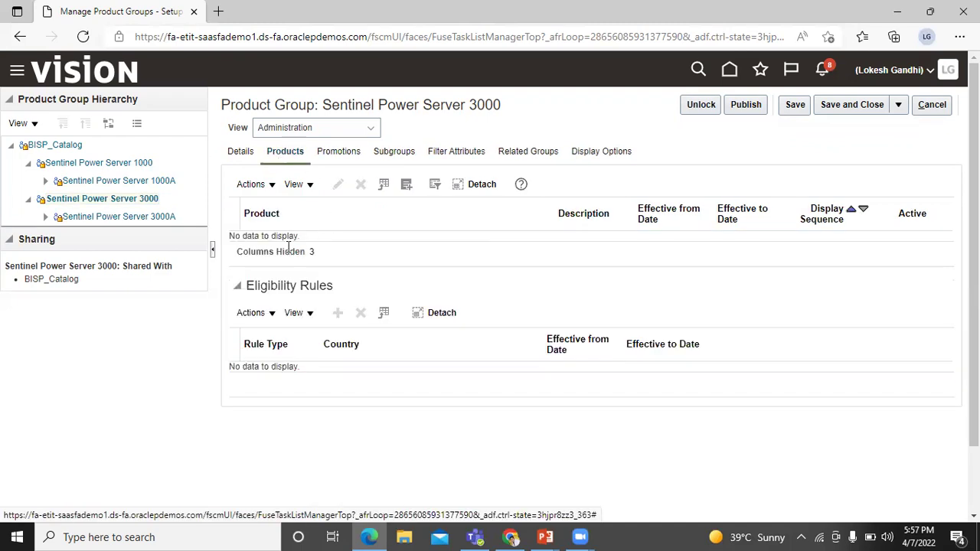
left_click(272, 186)
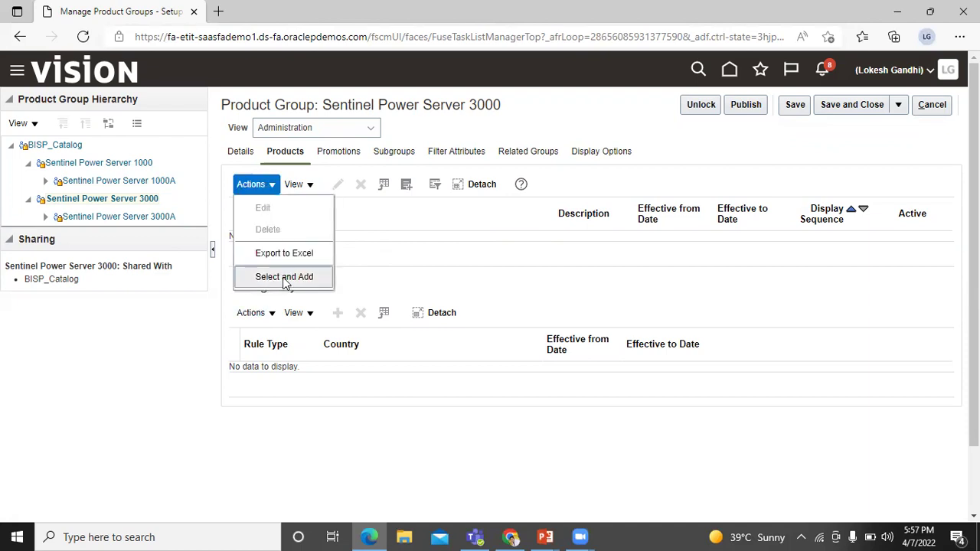
left_click(397, 262)
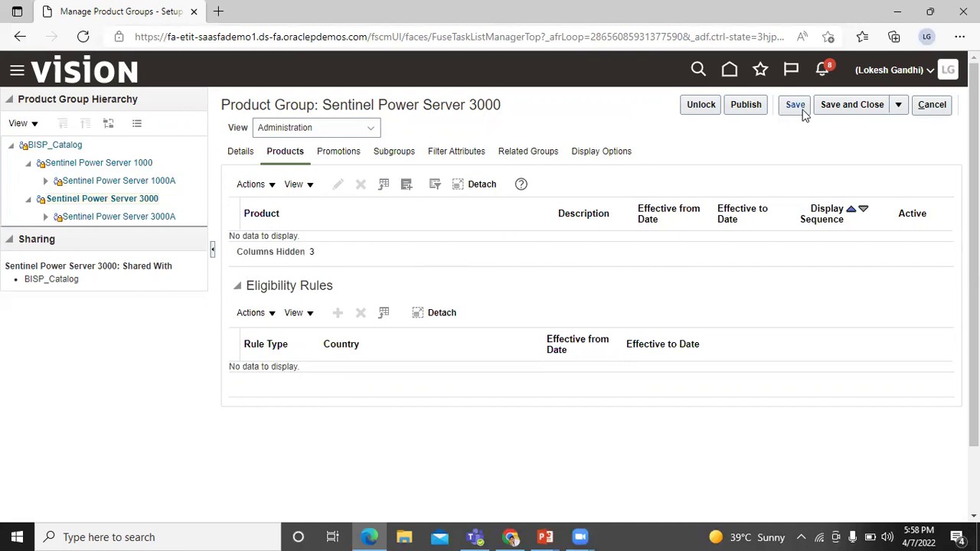
left_click(845, 110)
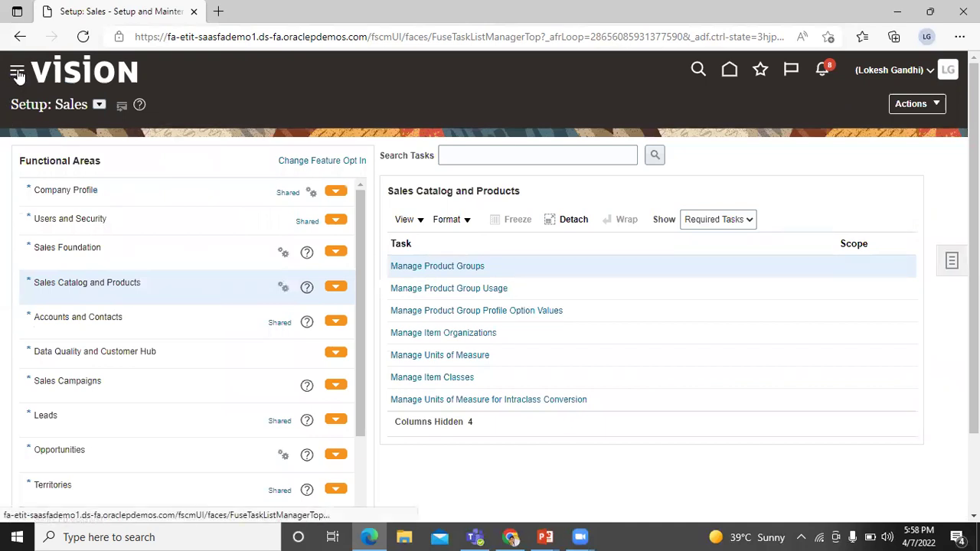
Go to the sales Products page and start a new product numbered 4001, named BISP Sentinel Power Server Product
left_click(17, 75)
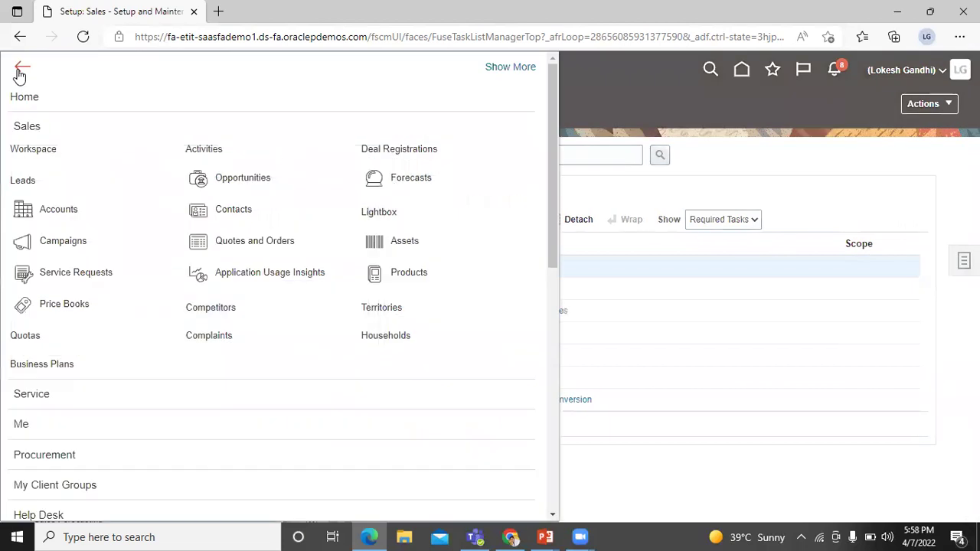
left_click(412, 277)
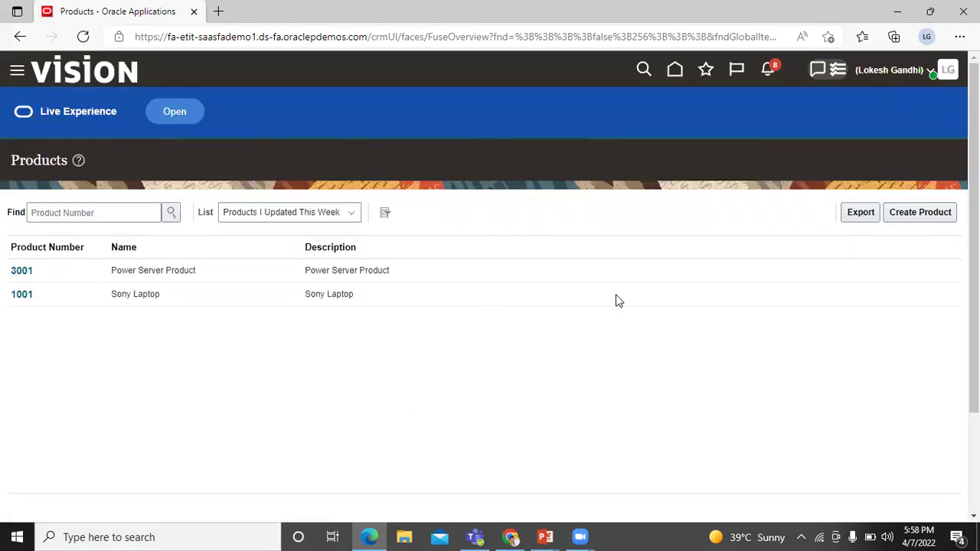
left_click(944, 215)
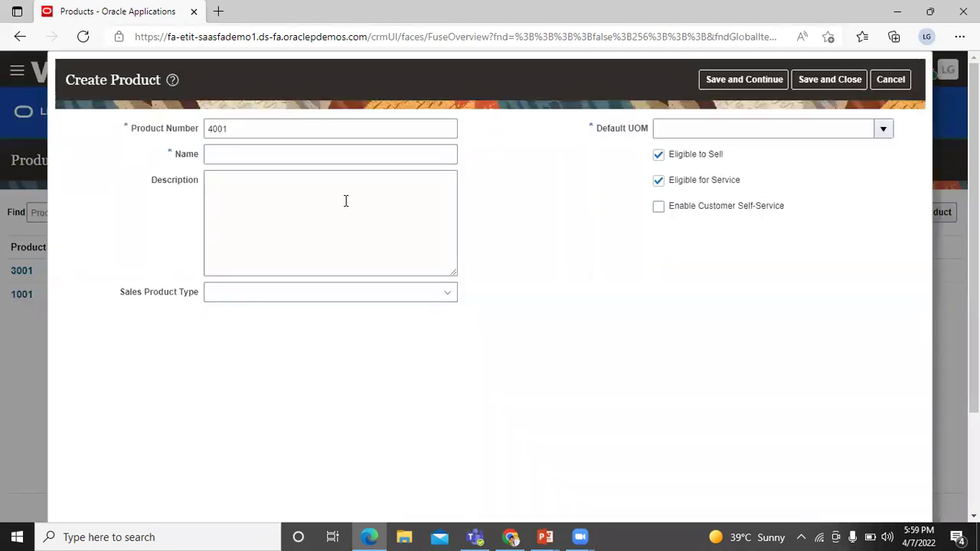
left_click(330, 153)
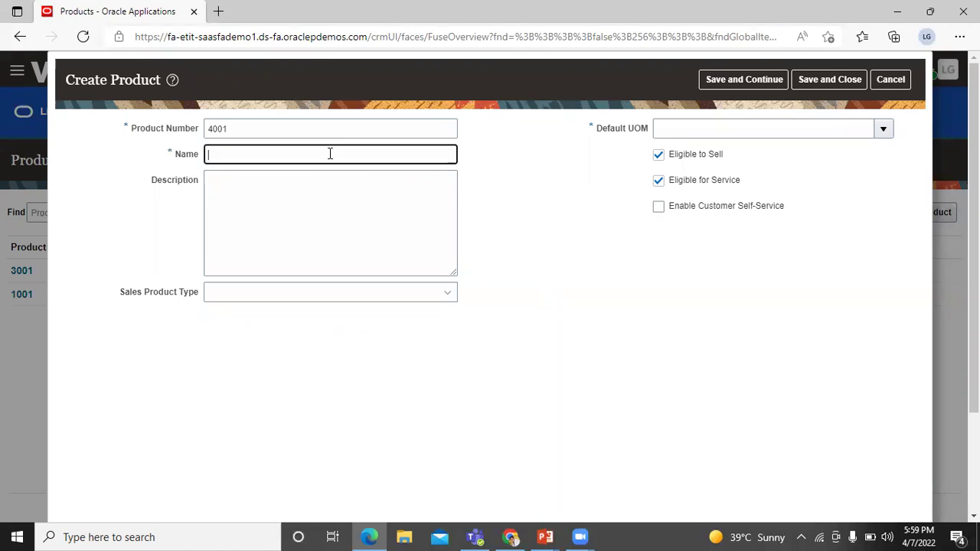
type("BISP Sentinel Power Ser")
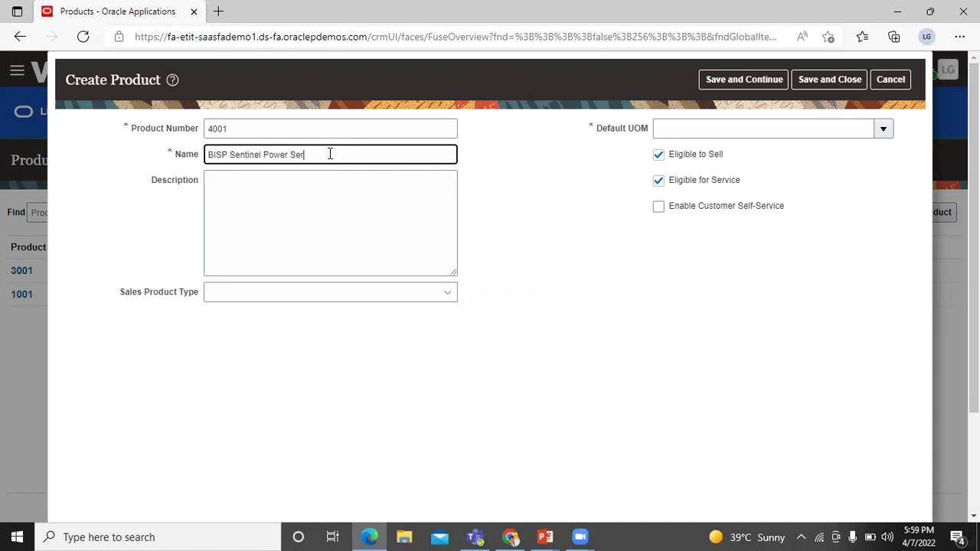
type("ver Product")
left_click(522, 228)
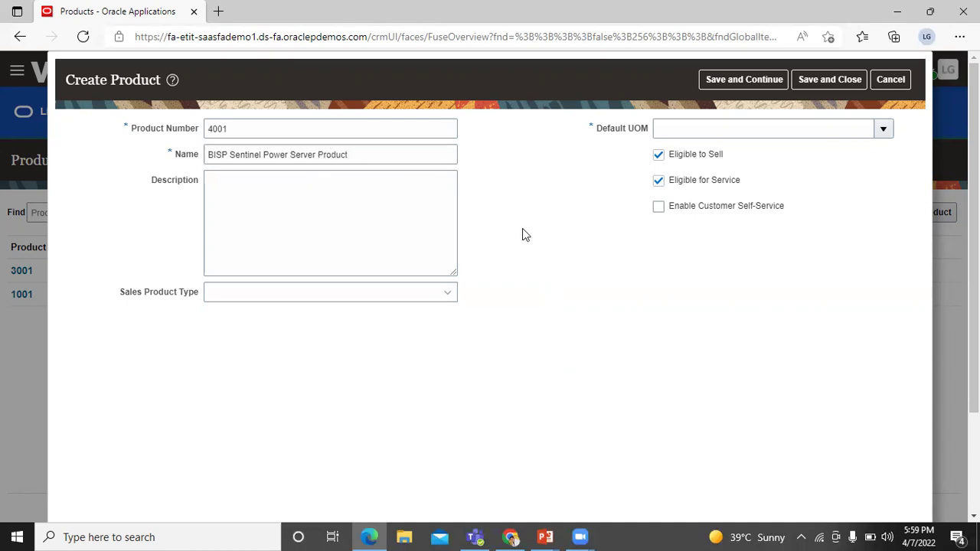
Set the new product's sales product type to Goods and its default UOM to Bx, and save and close it
left_click(448, 296)
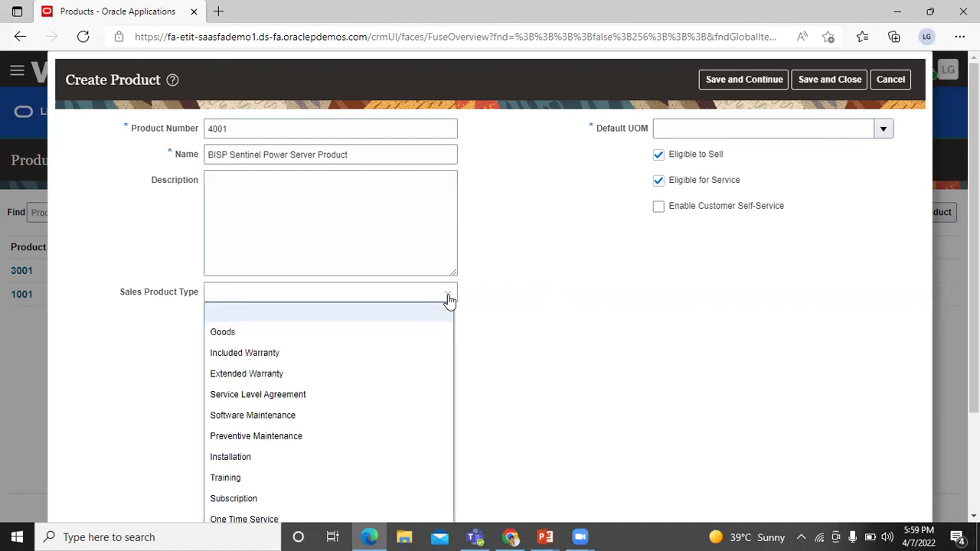
left_click(425, 331)
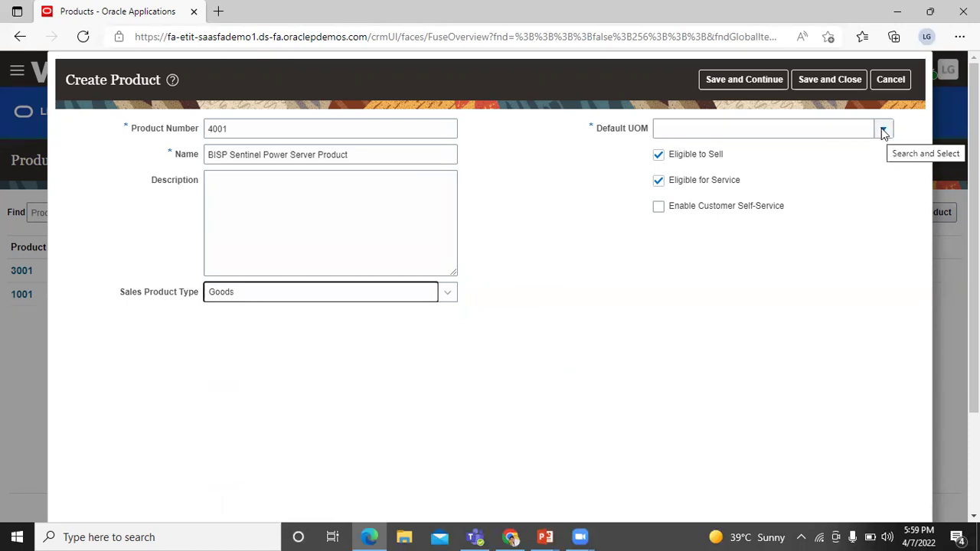
left_click(882, 133)
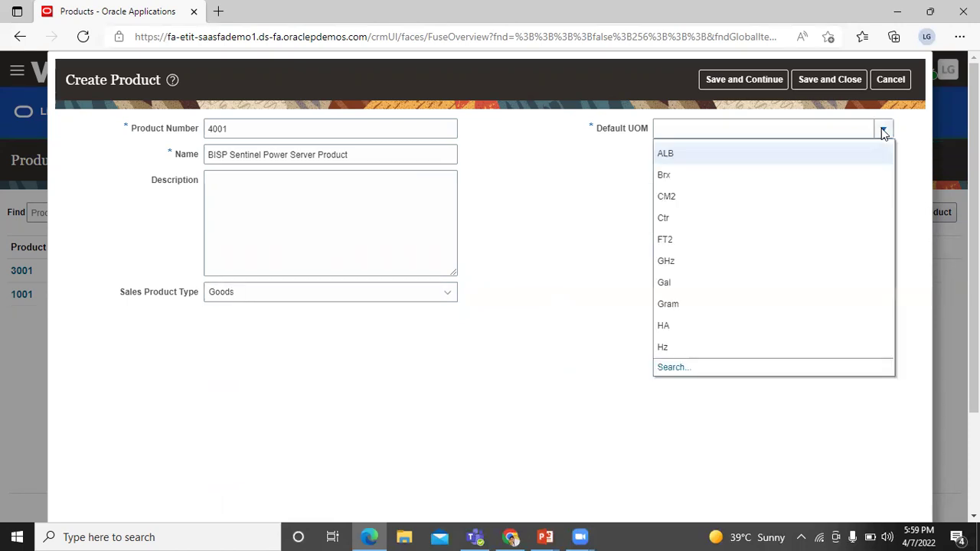
left_click(670, 367)
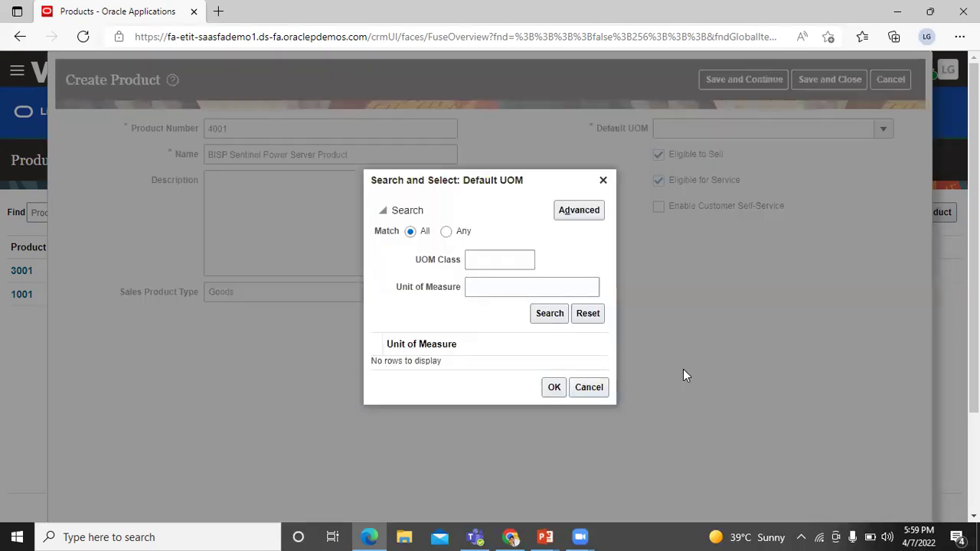
left_click(473, 288)
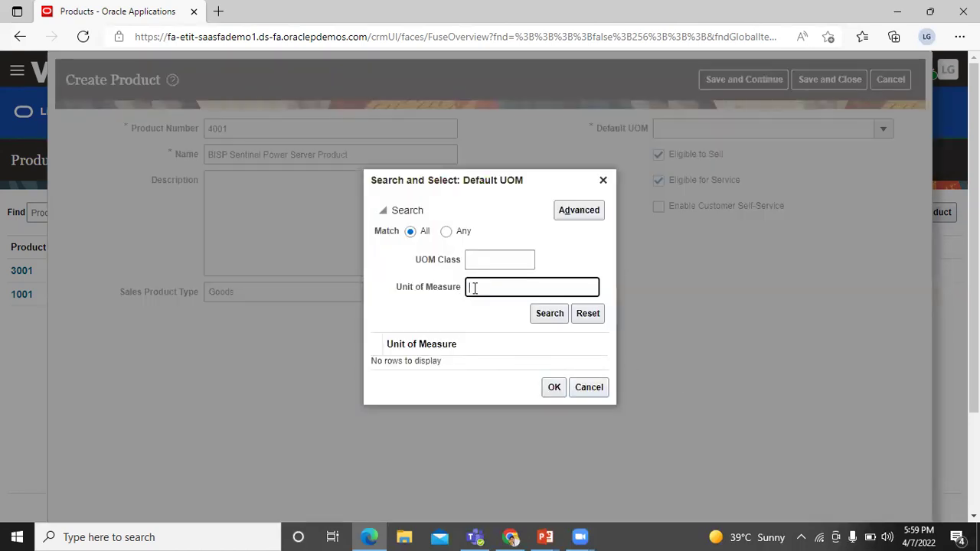
type("bx")
left_click(541, 313)
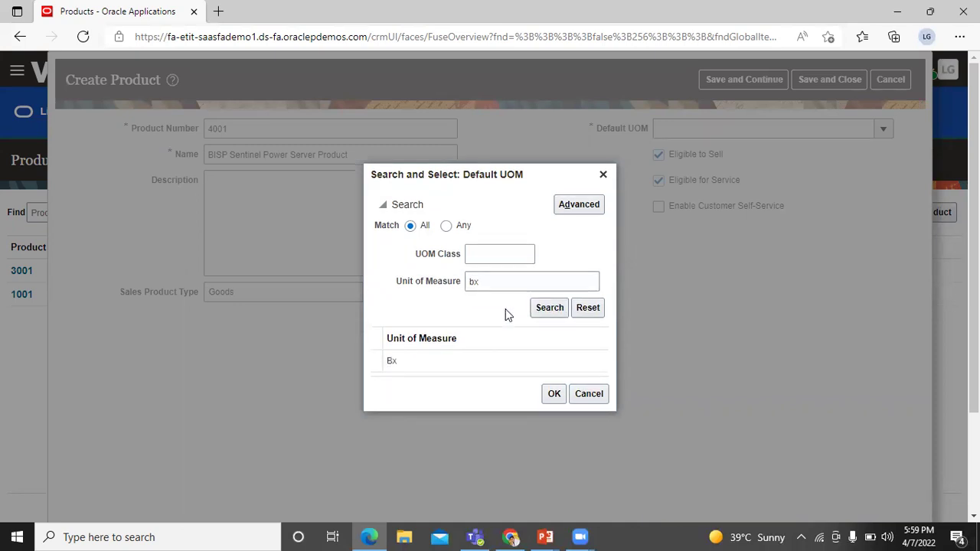
left_click(429, 365)
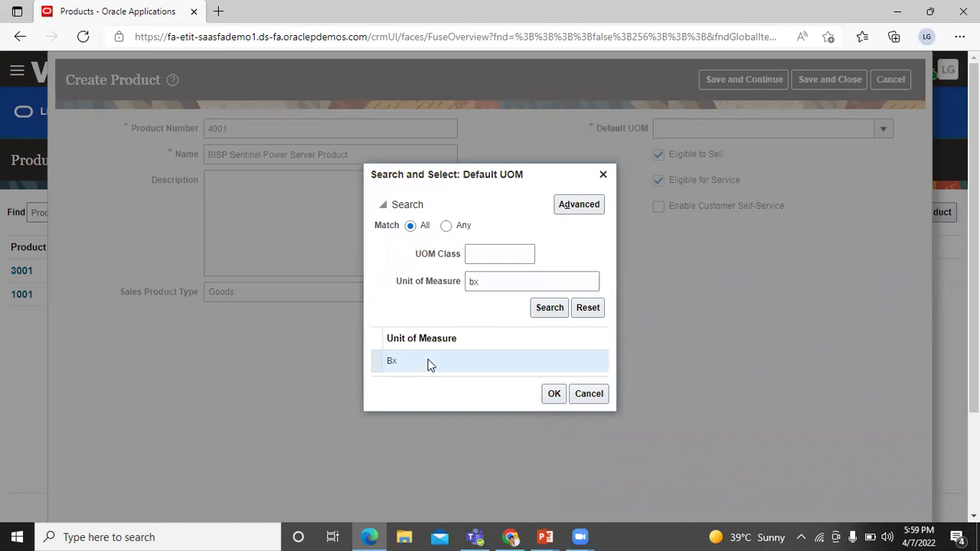
left_click(553, 394)
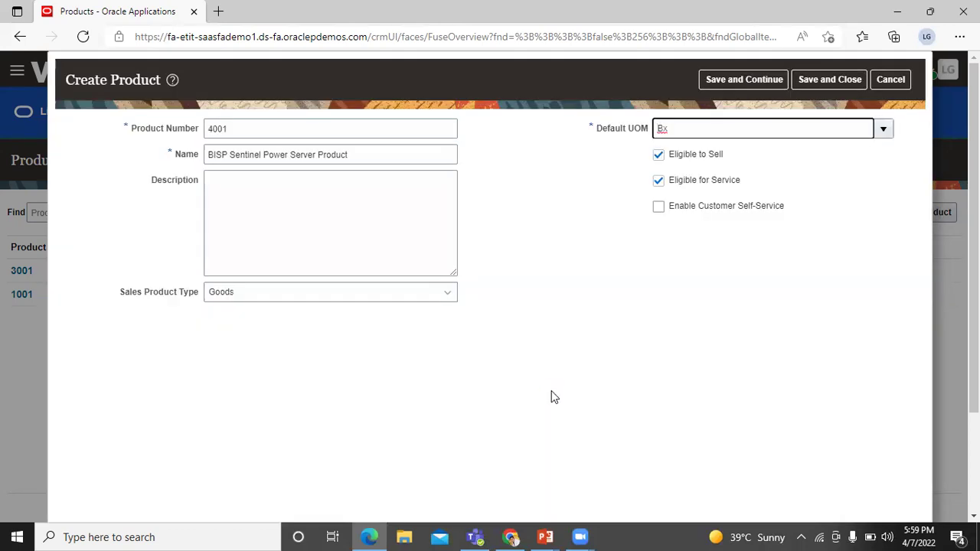
left_click(829, 80)
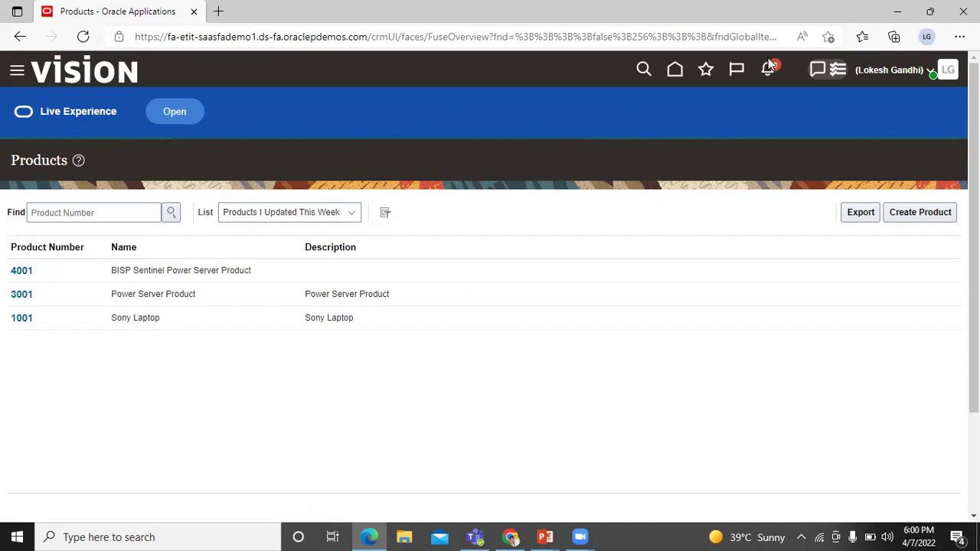
Go to Setup and Maintenance, switch to the Sales setup, and open Manage Product Groups under Sales Catalog and Products
left_click(886, 70)
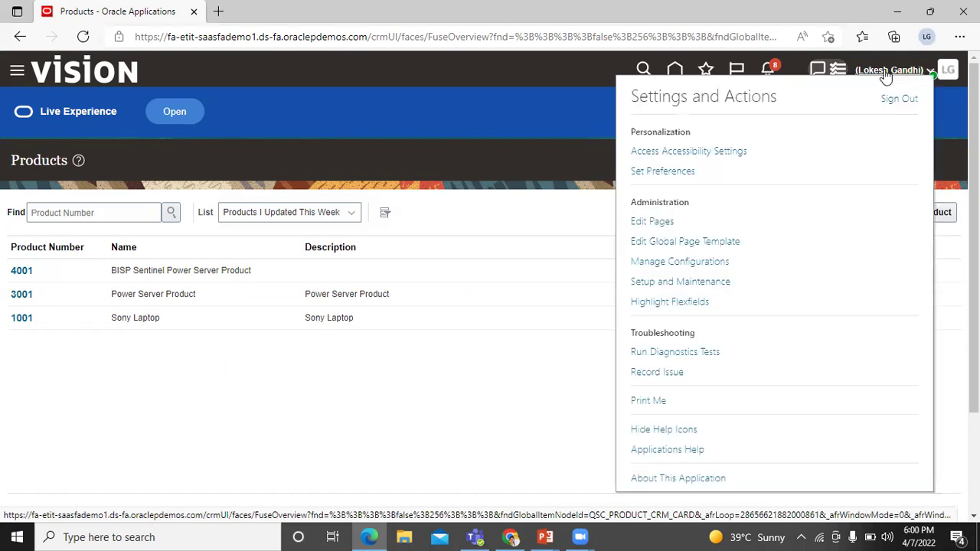
left_click(700, 283)
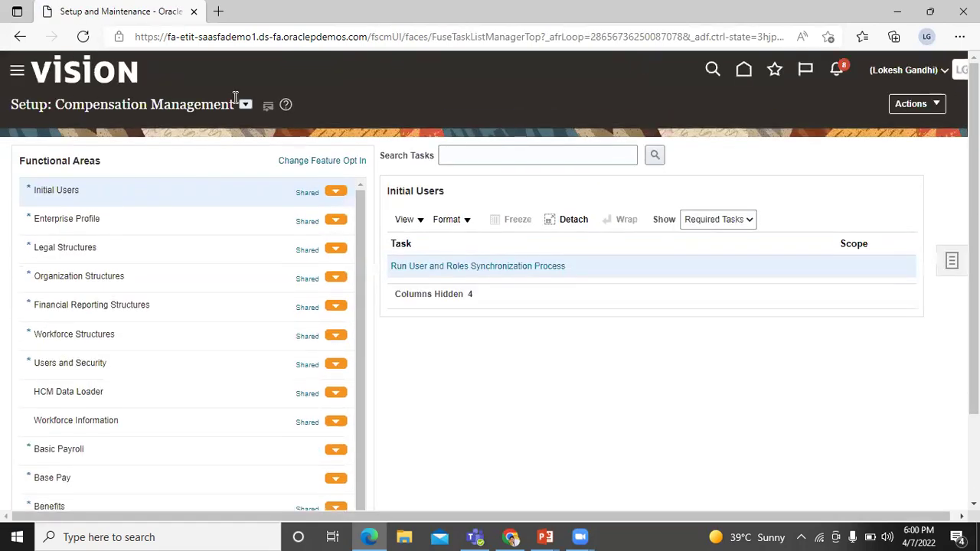
left_click(245, 104)
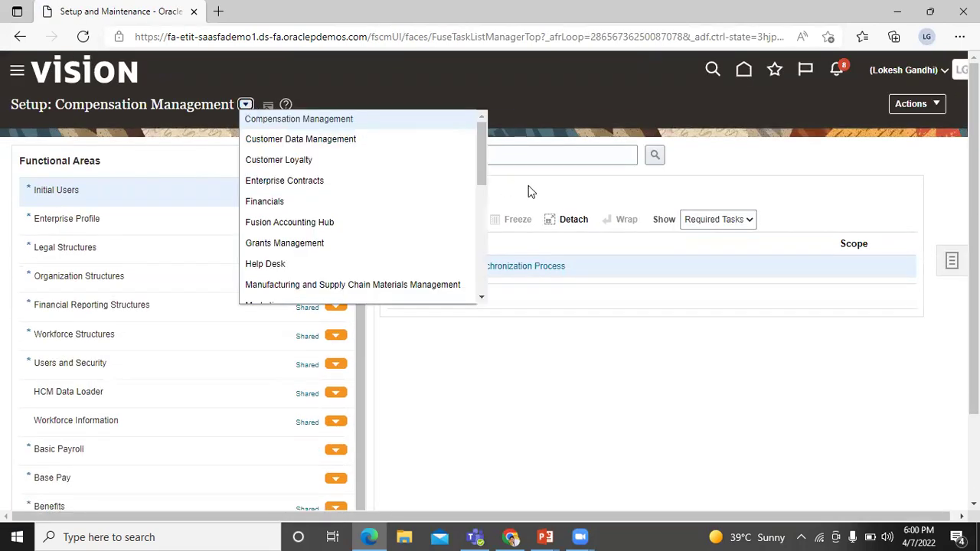
left_click_drag(486, 166, 495, 271)
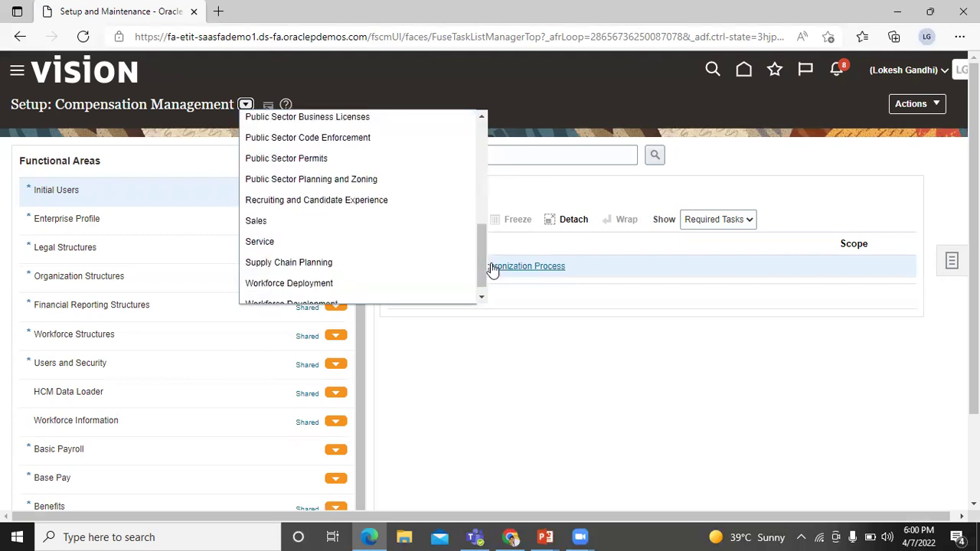
left_click(412, 221)
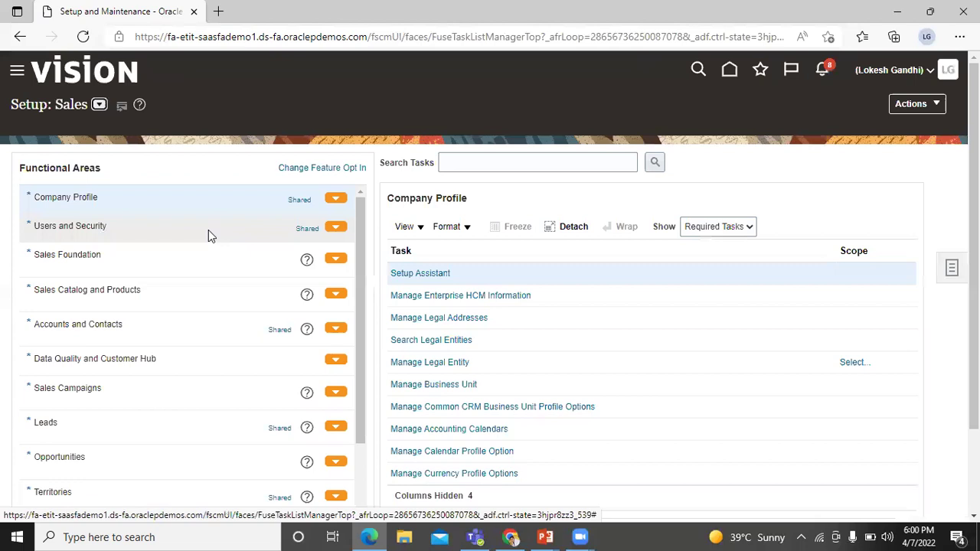
left_click(112, 287)
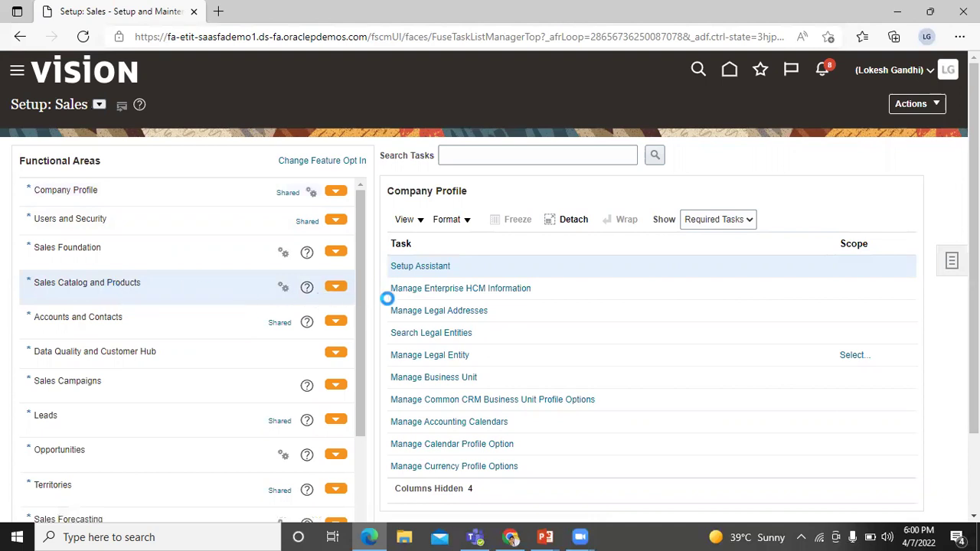
left_click(419, 280)
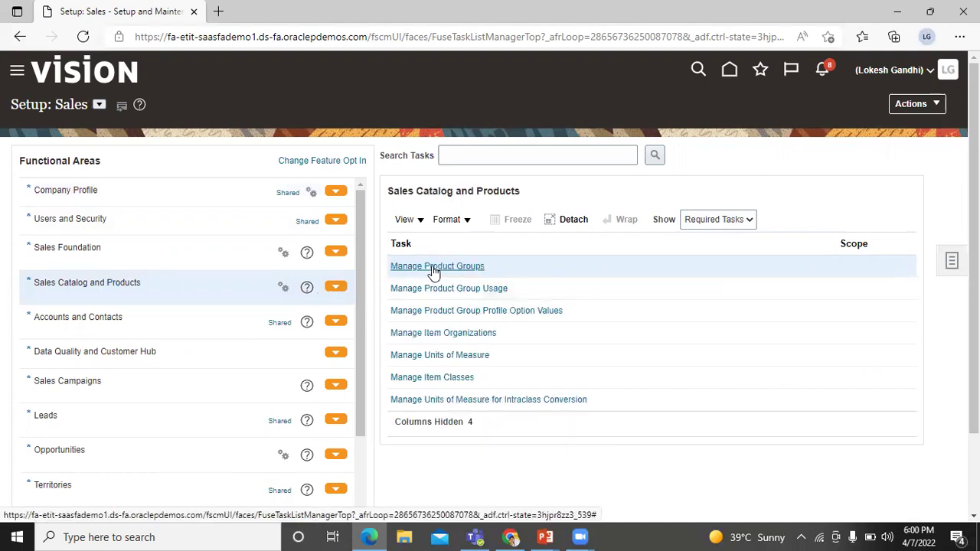
left_click(432, 267)
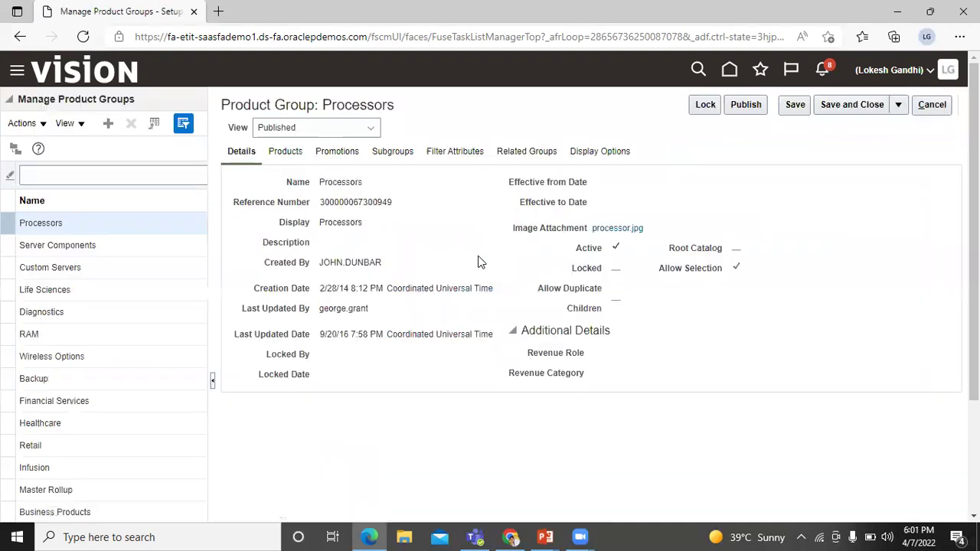
Filter the product groups by the name BISP and select BISP_Catalog
left_click(83, 177)
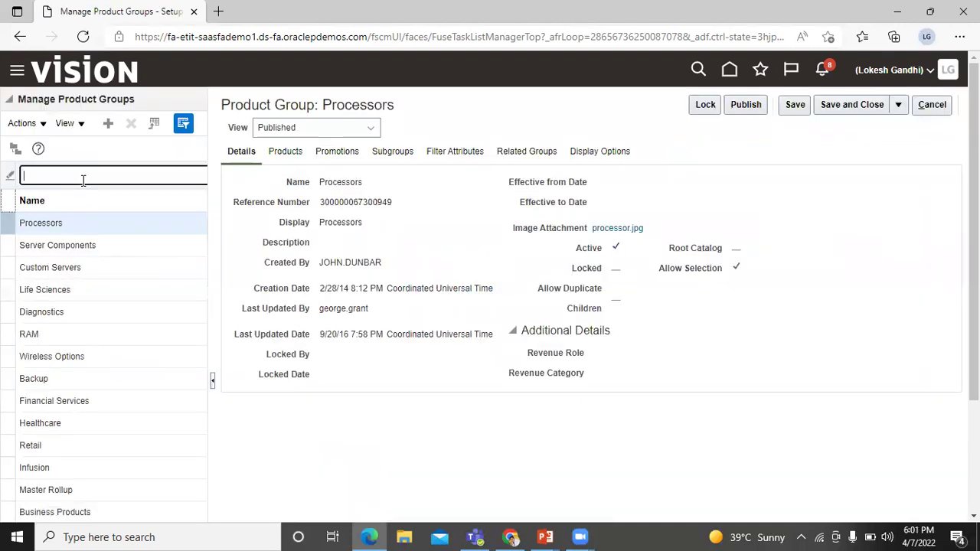
type("l")
type("BISP")
key("Return")
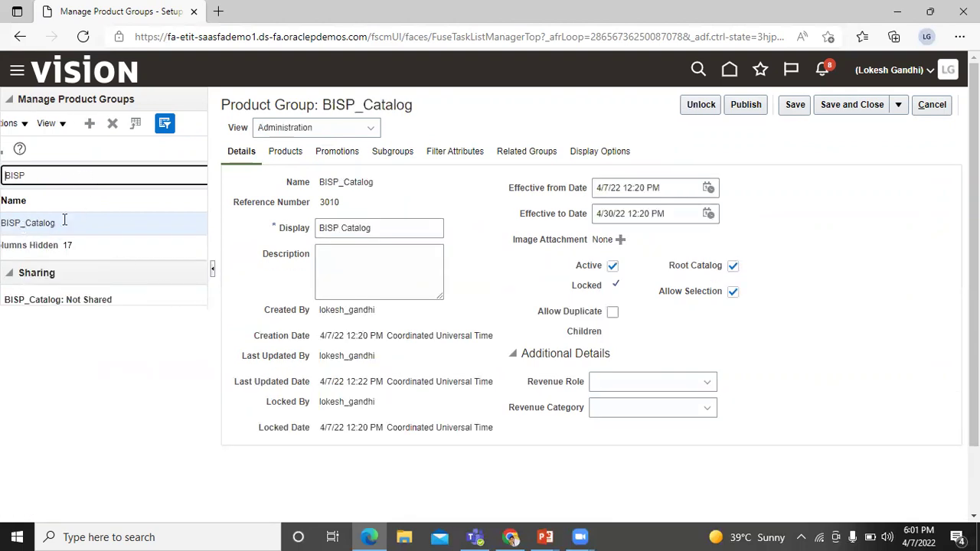
left_click(68, 219)
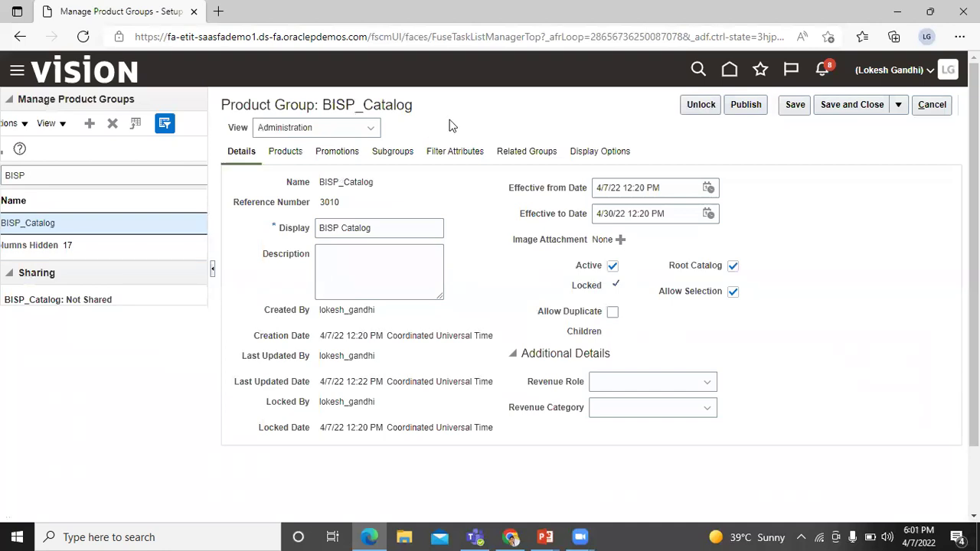
Search the products for BISP and add BISP Sentinel Power Server Product to the BISP_Catalog product group
left_click(287, 152)
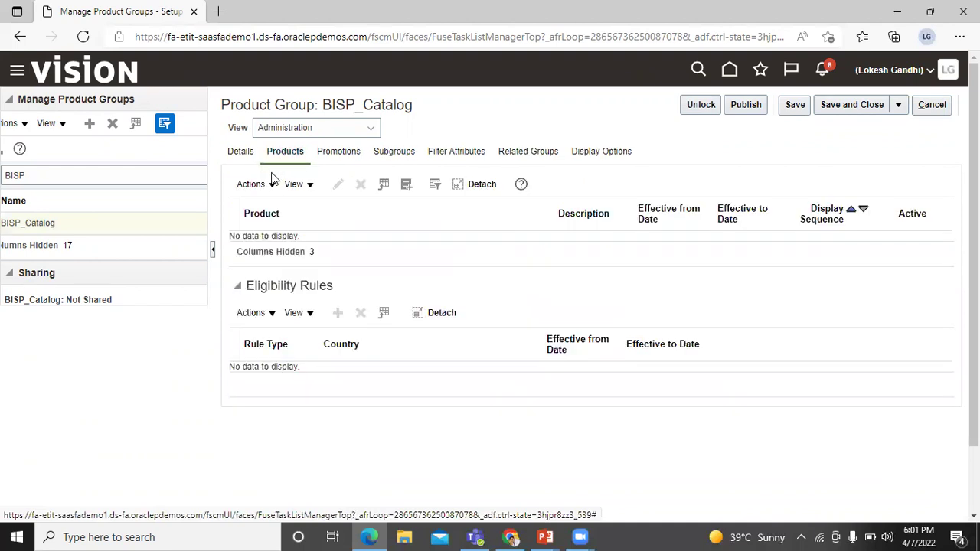
left_click(270, 187)
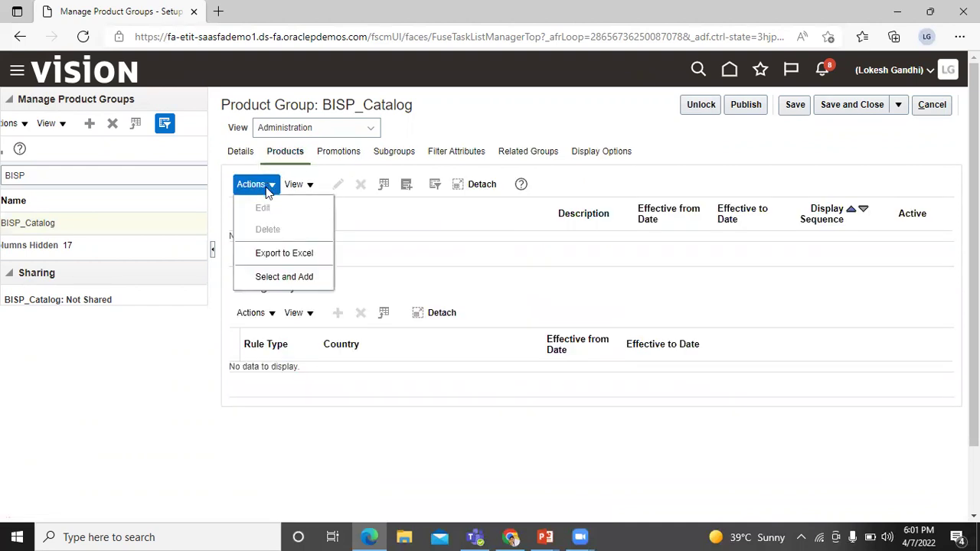
left_click(278, 278)
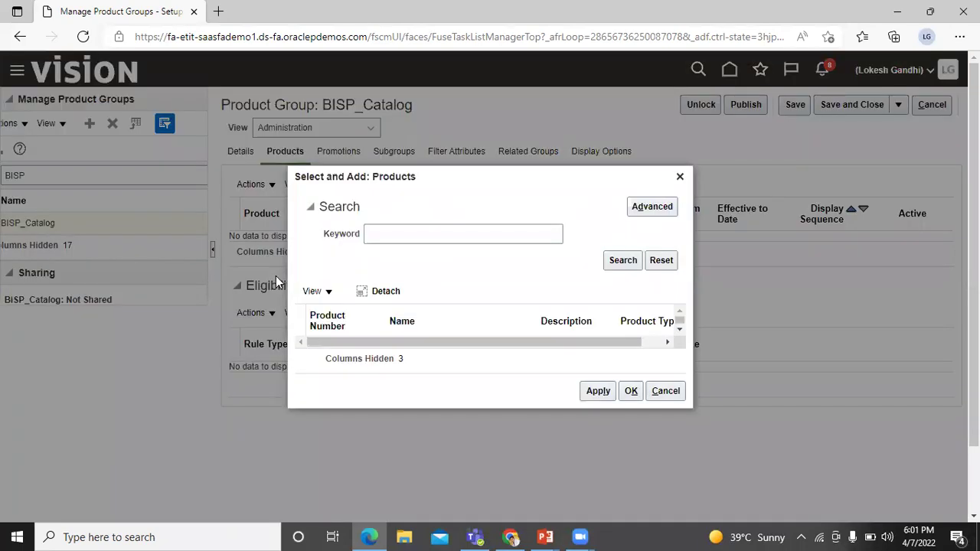
left_click(494, 233)
type("BISP")
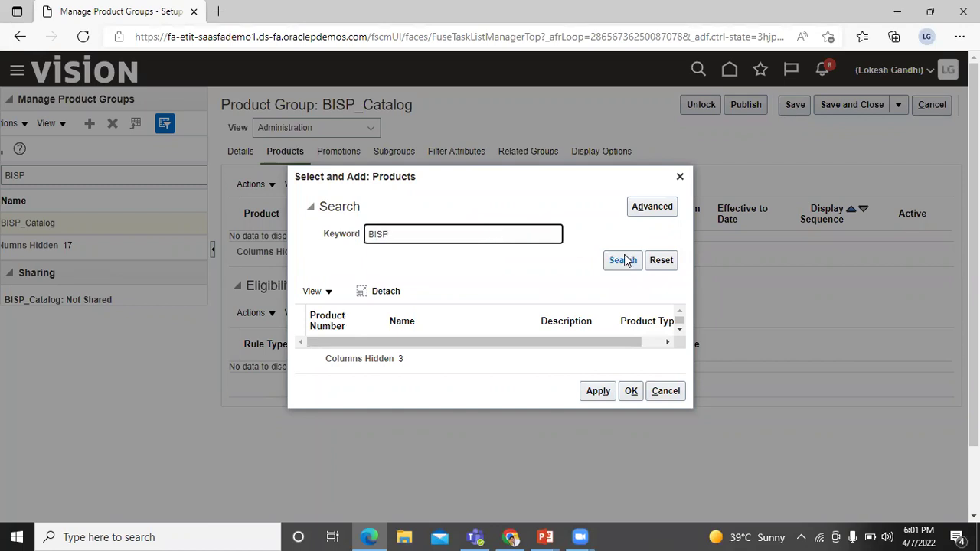
left_click(636, 261)
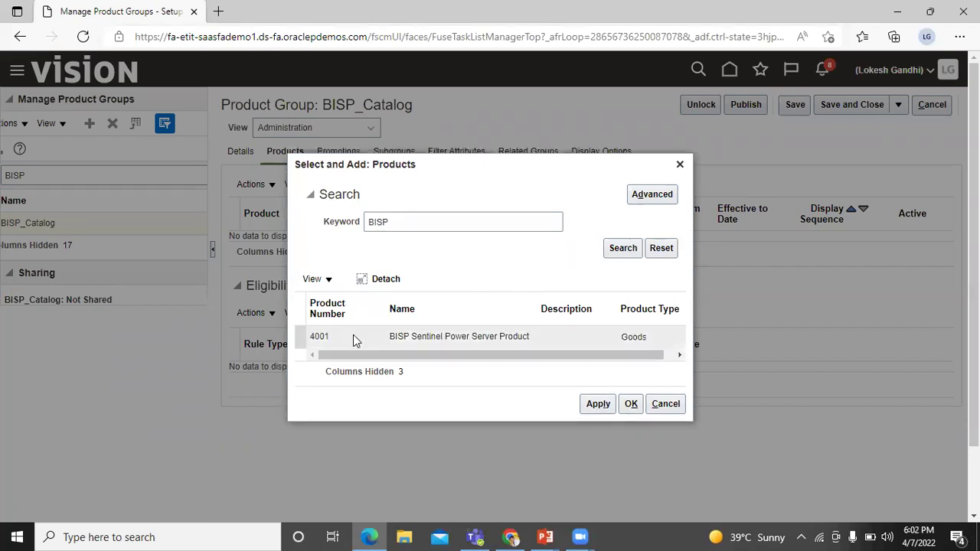
left_click(354, 339)
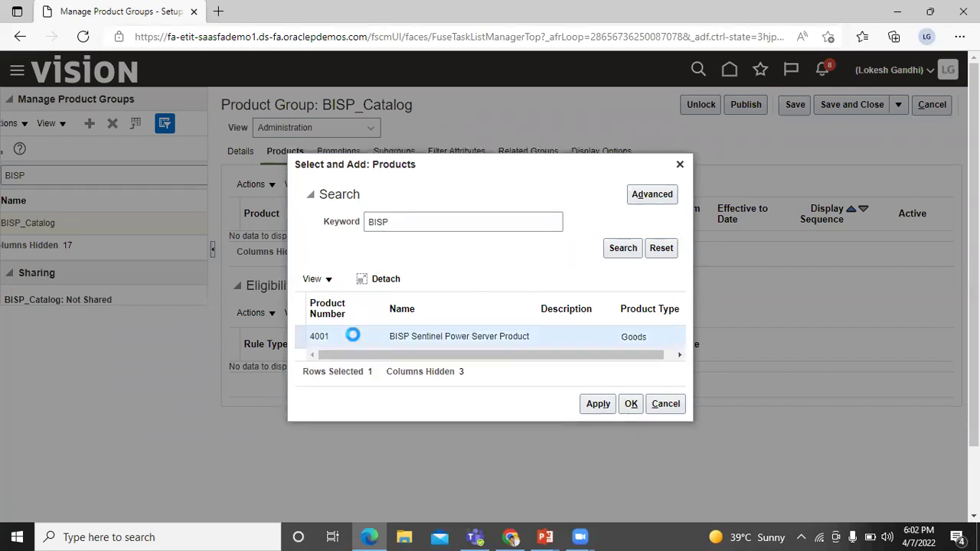
left_click(630, 410)
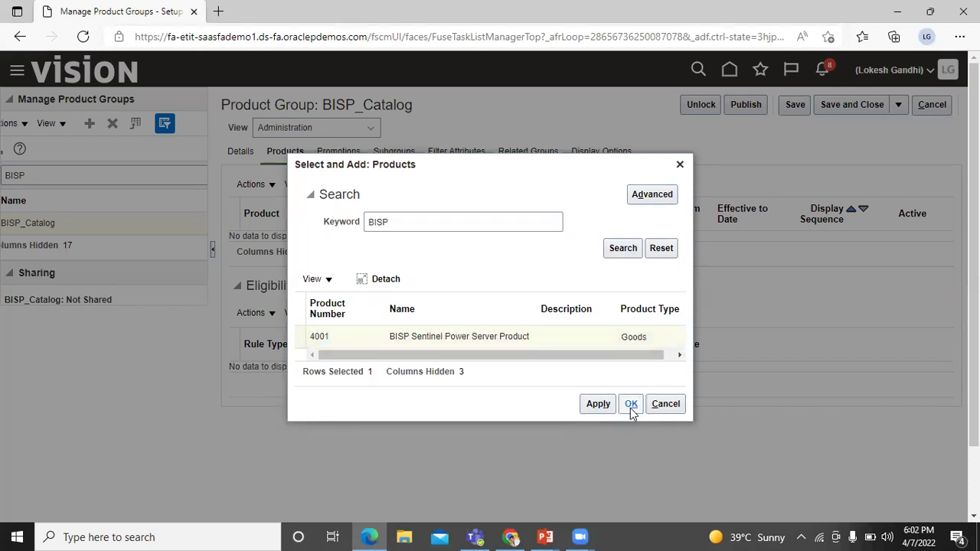
left_click(630, 408)
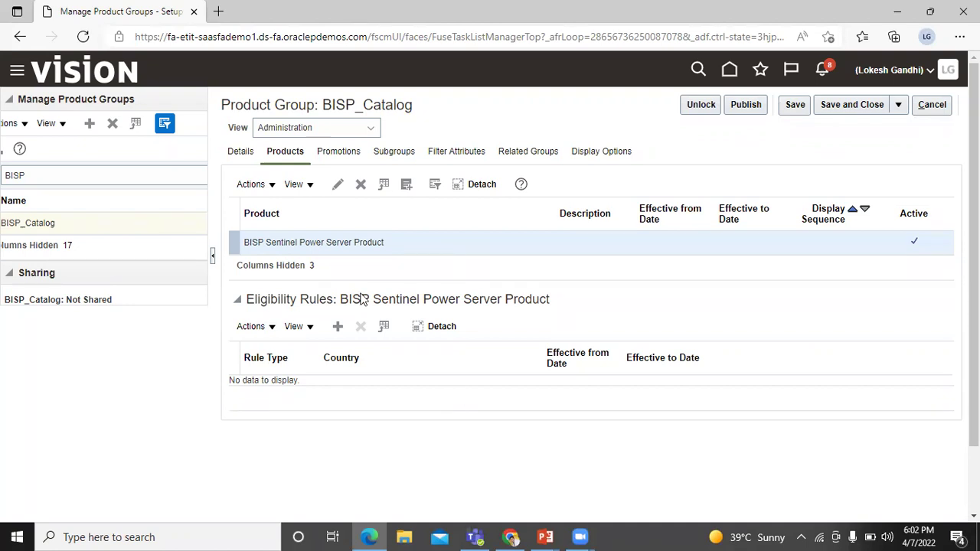
Return to the BISP_Catalog details and publish the group together with its locked Sentinel Power Server subgroups
left_click(240, 153)
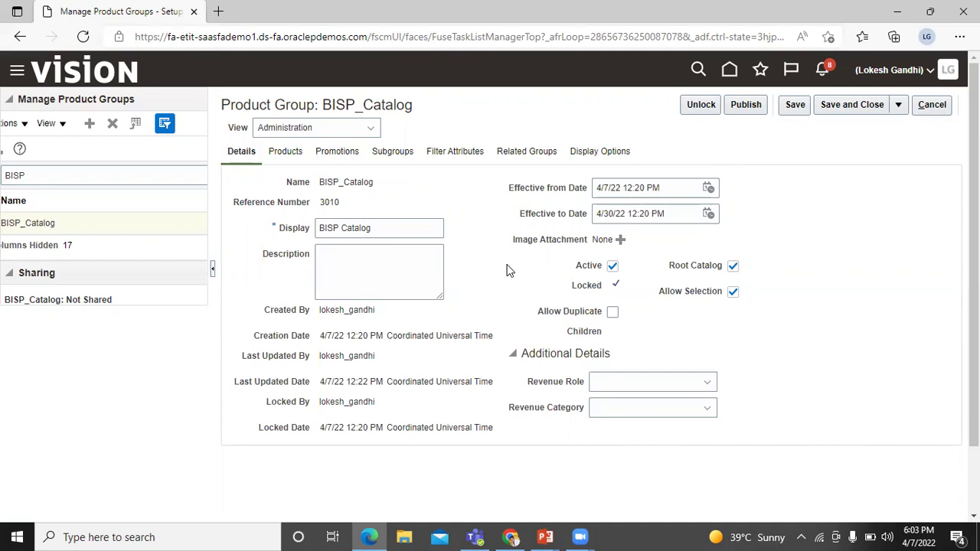
left_click(752, 105)
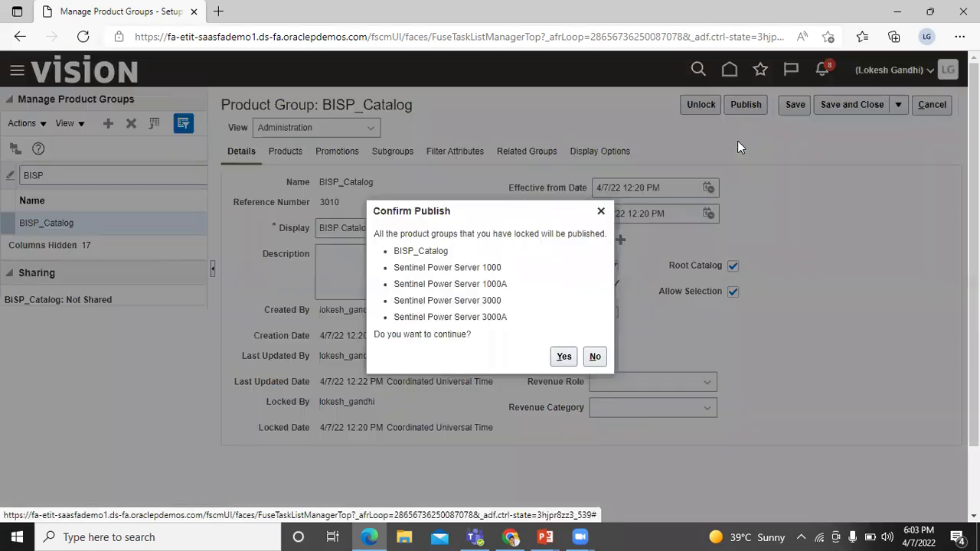
left_click(572, 358)
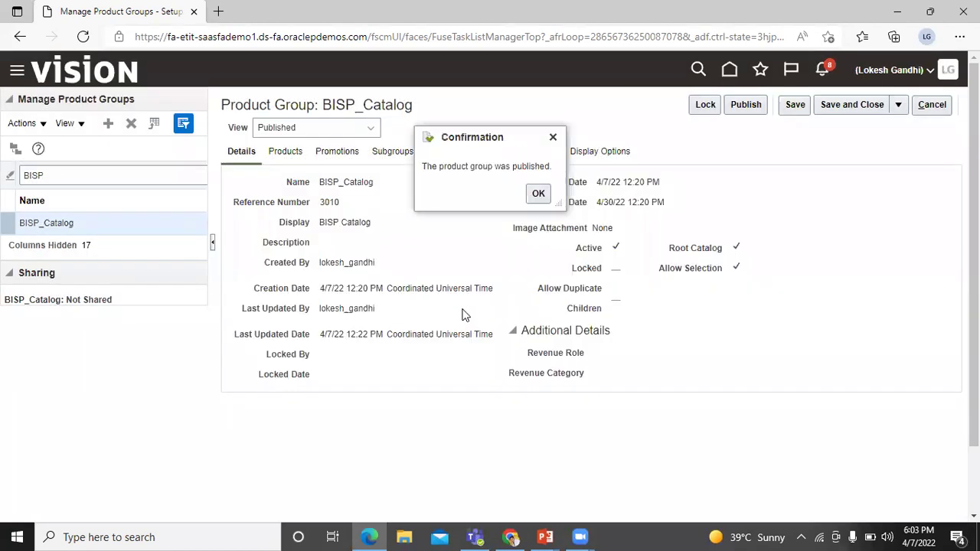
left_click(536, 194)
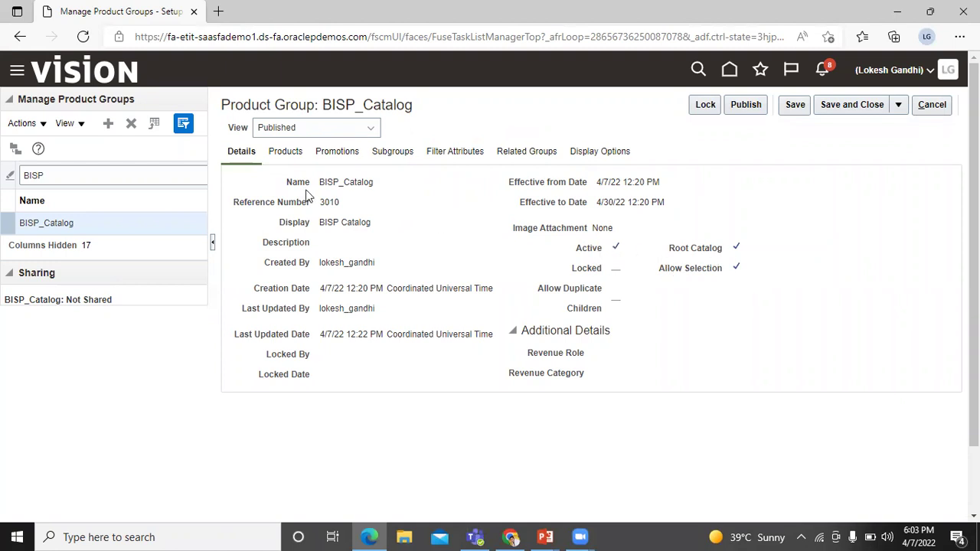
Review the published BISP_Catalog group's products and the actions available for them, and go to its subgroups
left_click(294, 151)
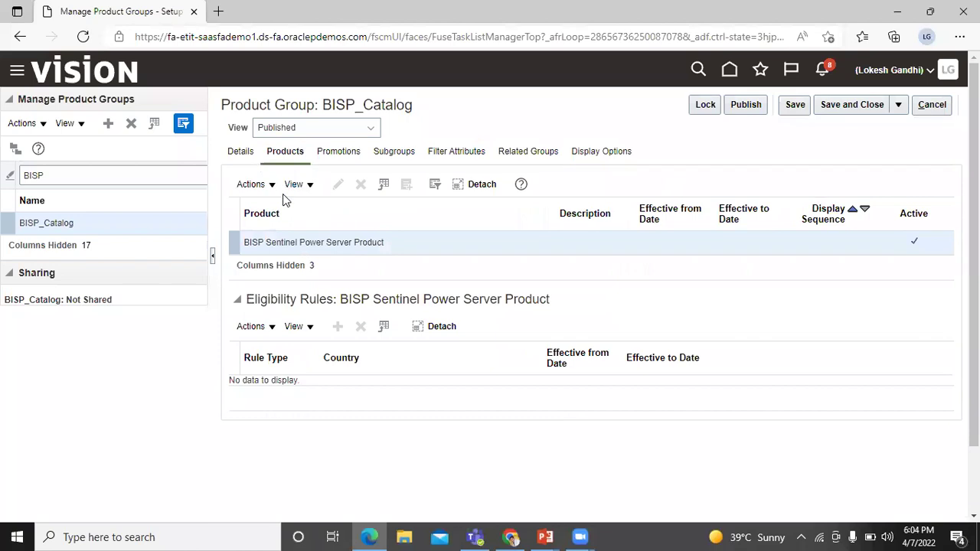
left_click(263, 185)
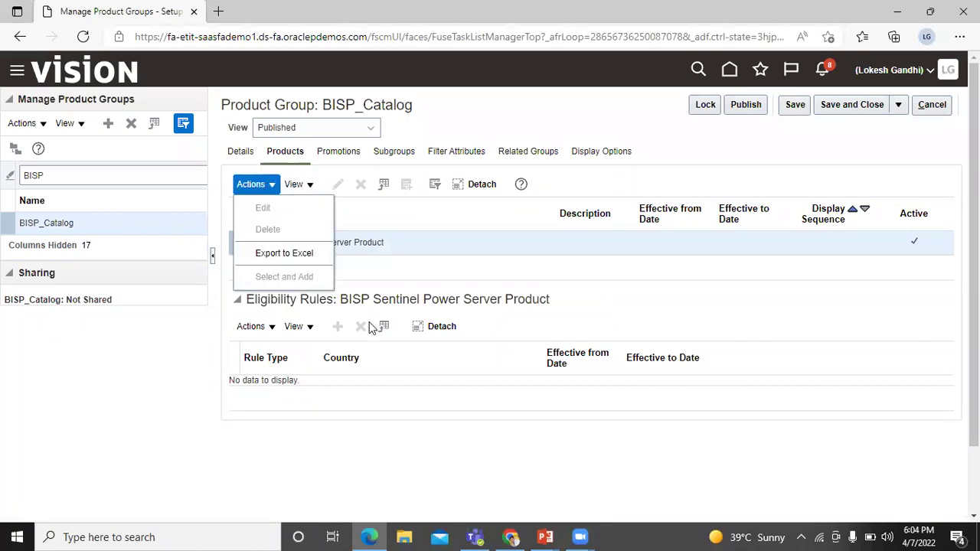
left_click(400, 152)
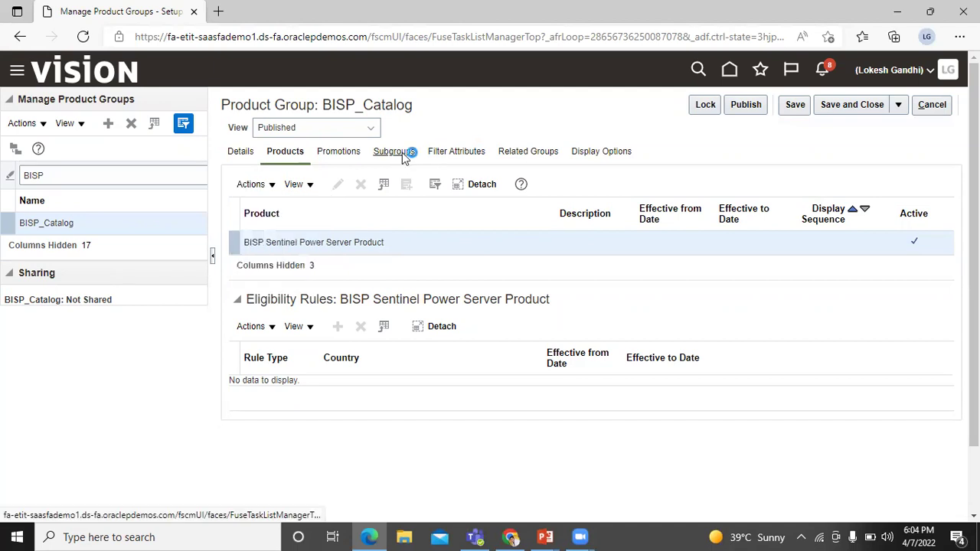